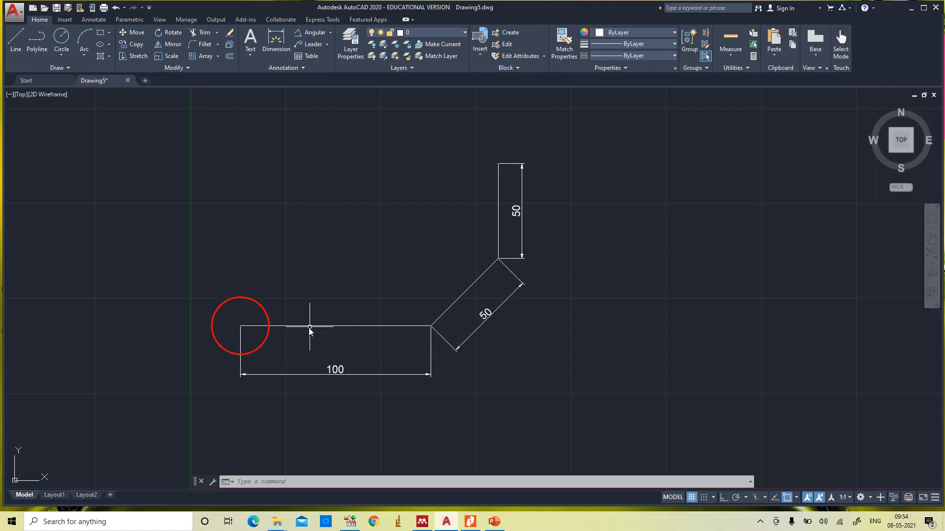
Step: Move the red circle from its centre at the horizontal line's free end by 100 units at an angle of 0°
{"action": "left_click", "coordinate": [139, 31]}
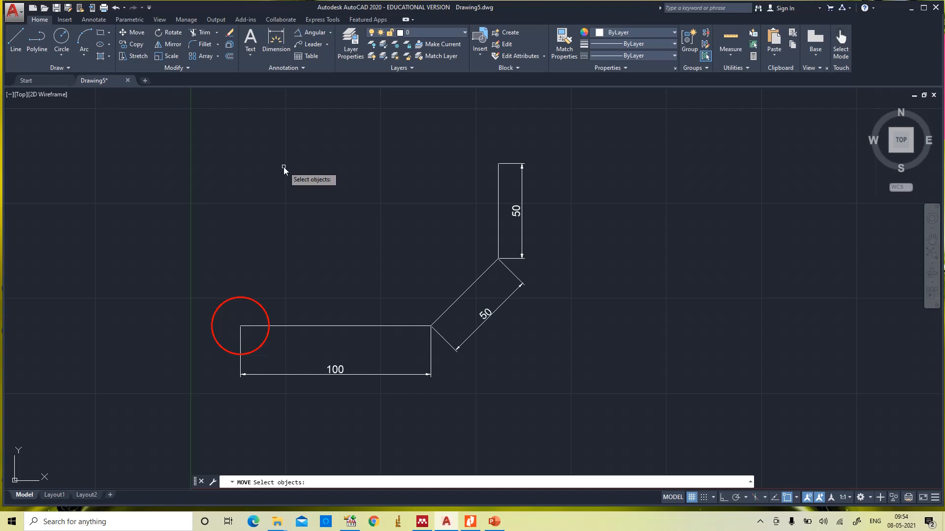
{"action": "key", "text": "Escape"}
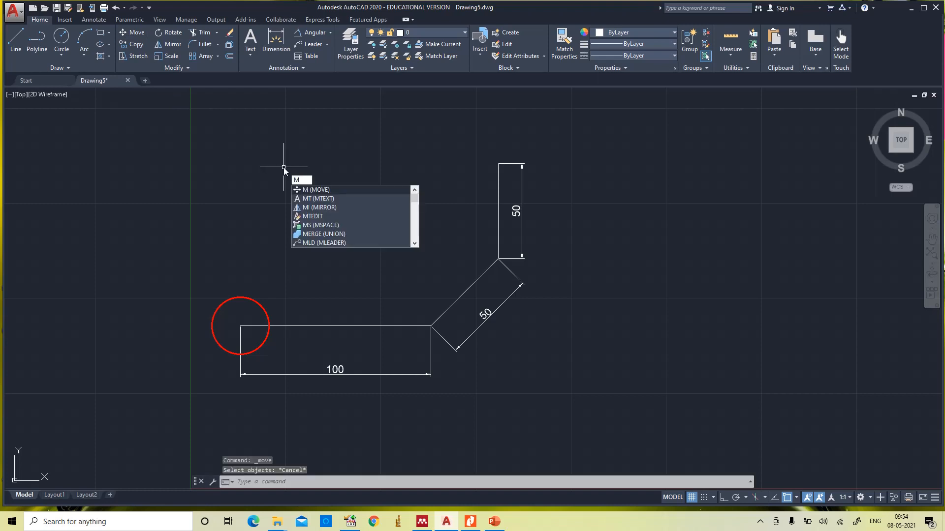
{"action": "key", "text": "Return"}
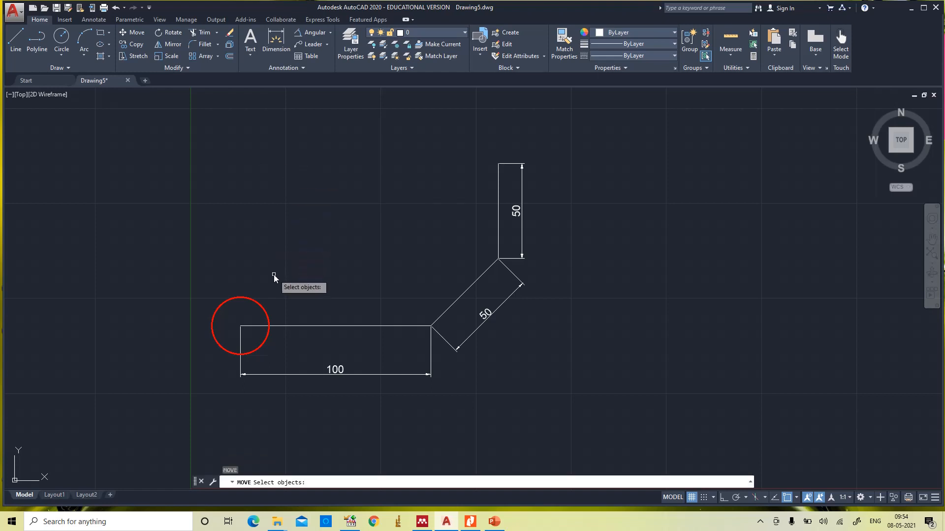
{"action": "left_click", "coordinate": [254, 302]}
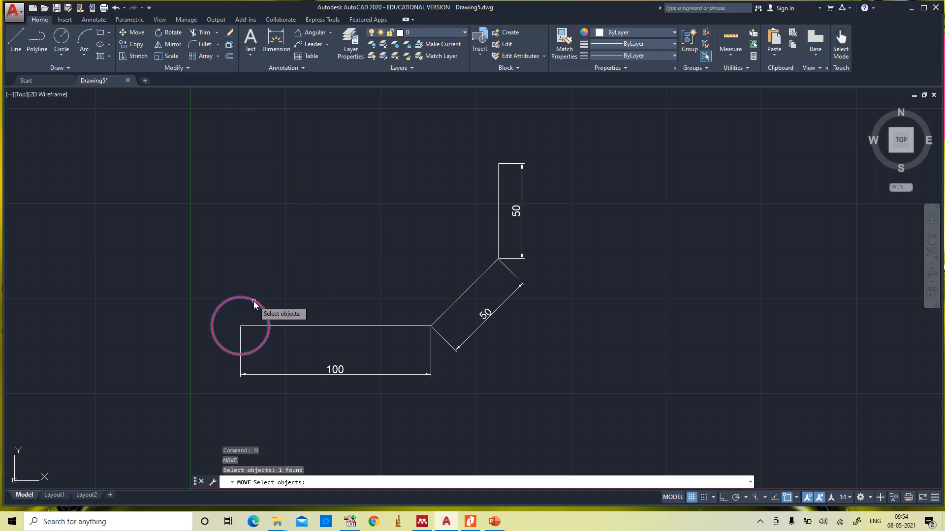
{"action": "key", "text": "Return"}
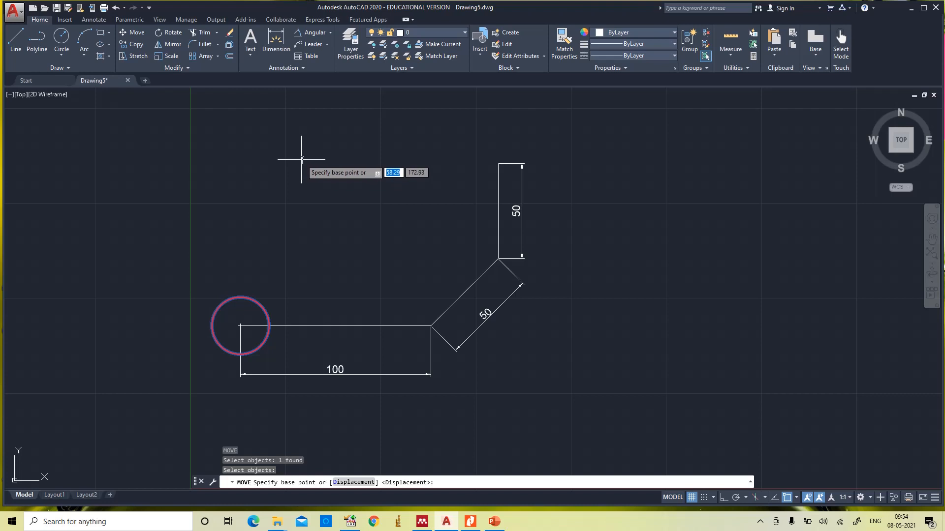
{"action": "left_click", "coordinate": [242, 327]}
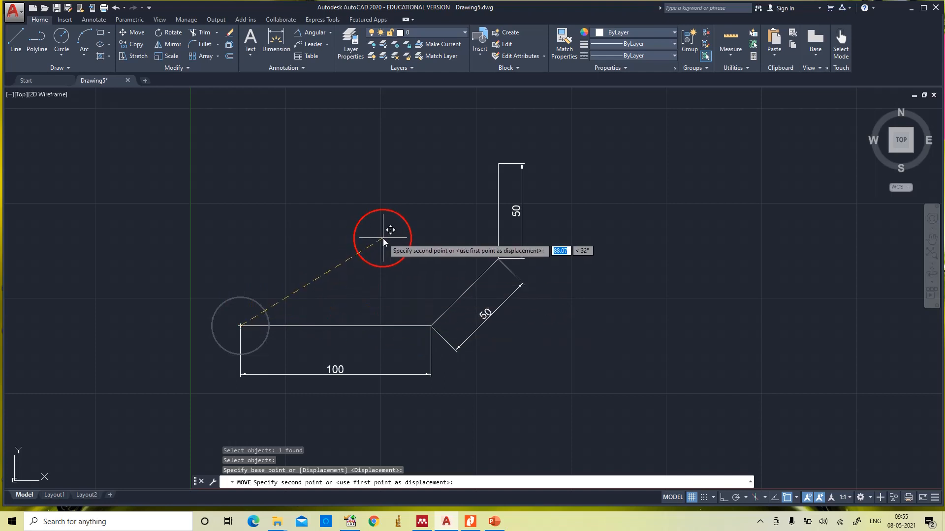
{"action": "type", "text": "100"}
{"action": "key", "text": "Tab"}
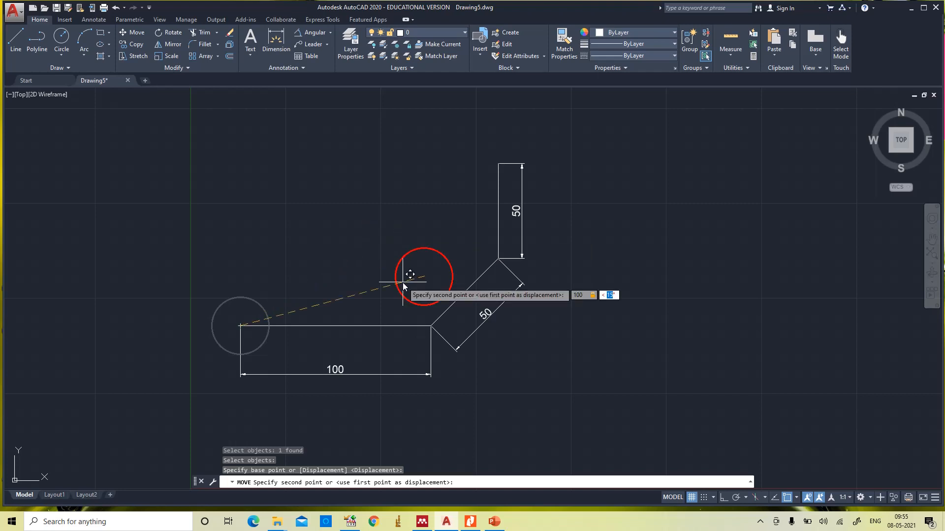
{"action": "type", "text": "0"}
{"action": "key", "text": "Return"}
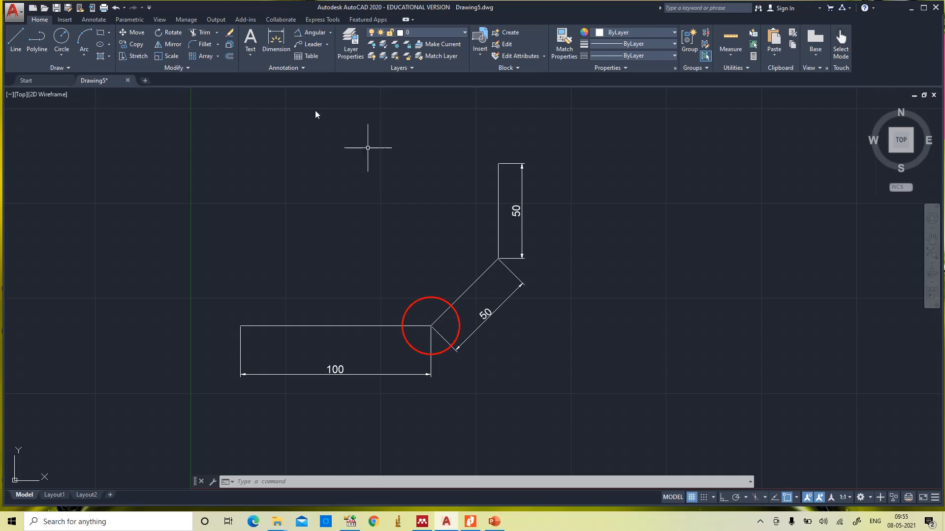
Step: Add an angular dimension between the inclined line and the horizontal line, placing its arc outside the circle
{"action": "left_click", "coordinate": [310, 36]}
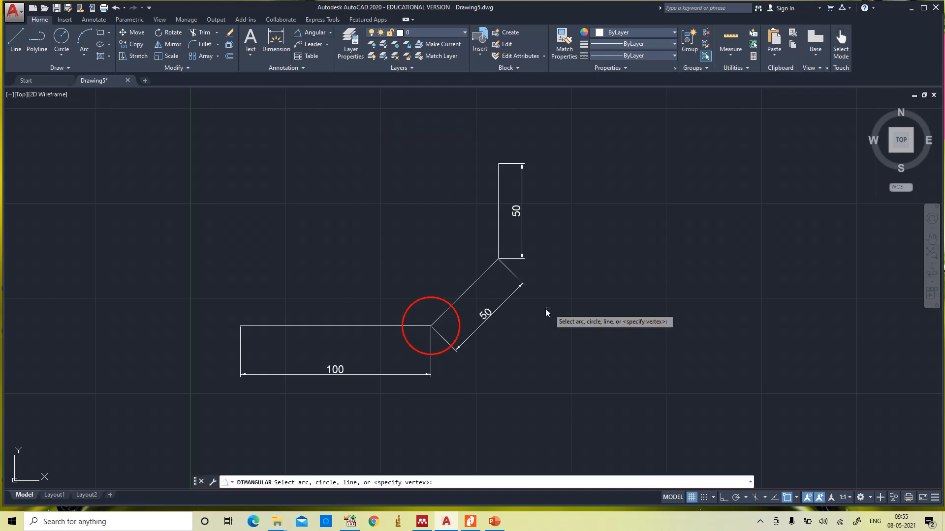
{"action": "left_click", "coordinate": [478, 279]}
{"action": "left_click", "coordinate": [420, 328]}
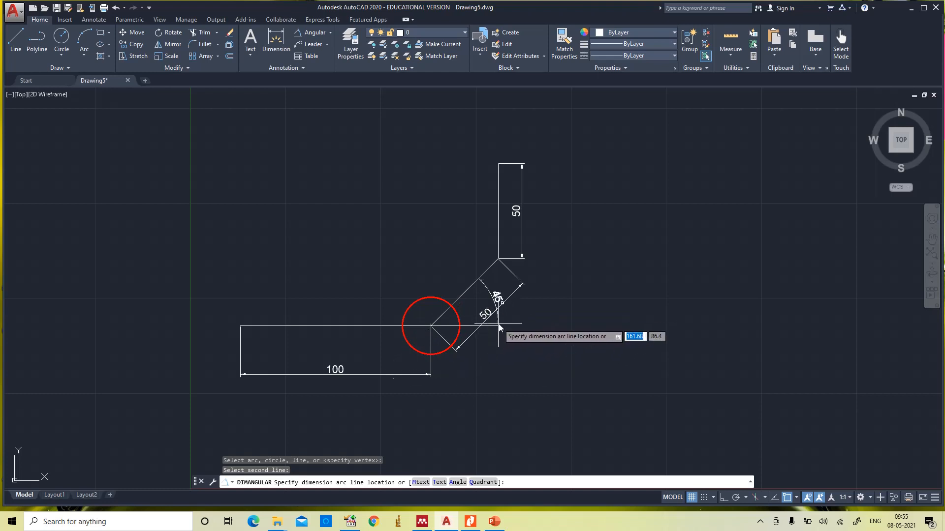
{"action": "left_click", "coordinate": [507, 322]}
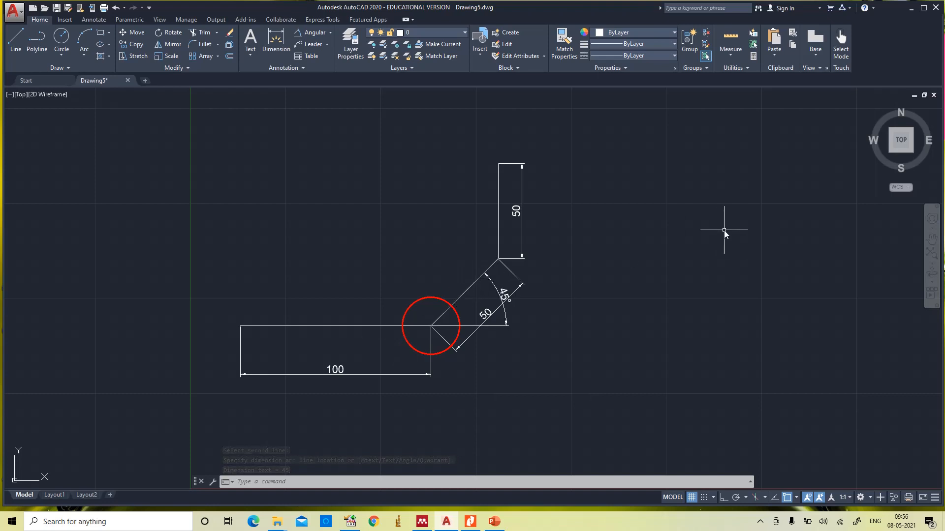
{"action": "key", "text": "Escape"}
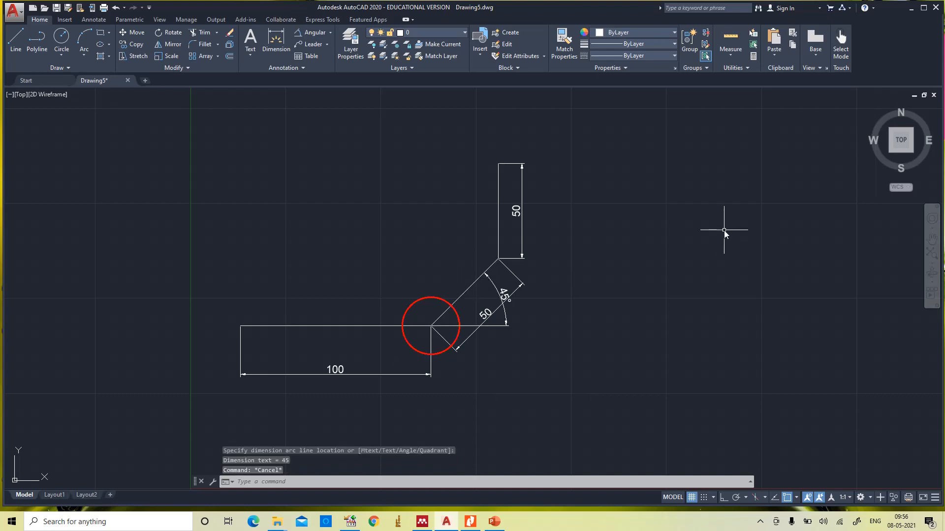
Step: Move the circle from its centre by 50 units at 45° along the inclined line
{"action": "type", "text": "M"}
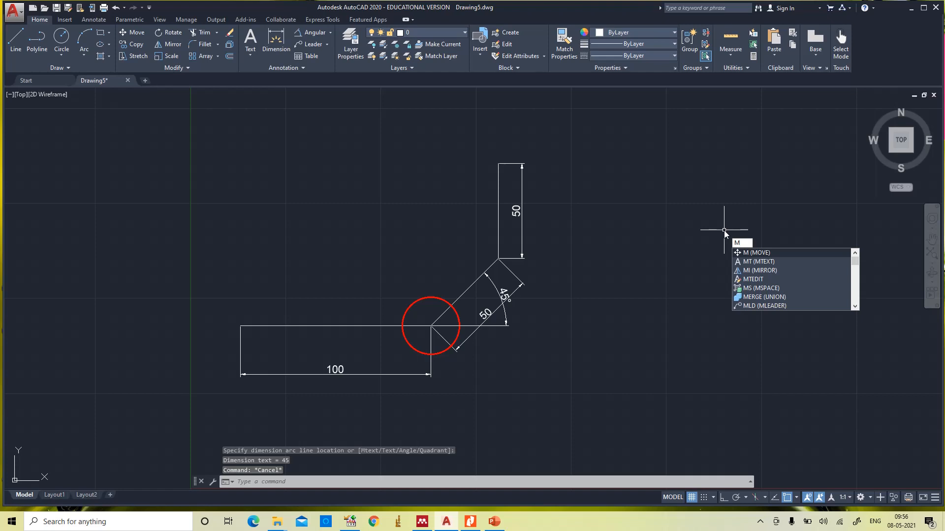
{"action": "key", "text": "Return"}
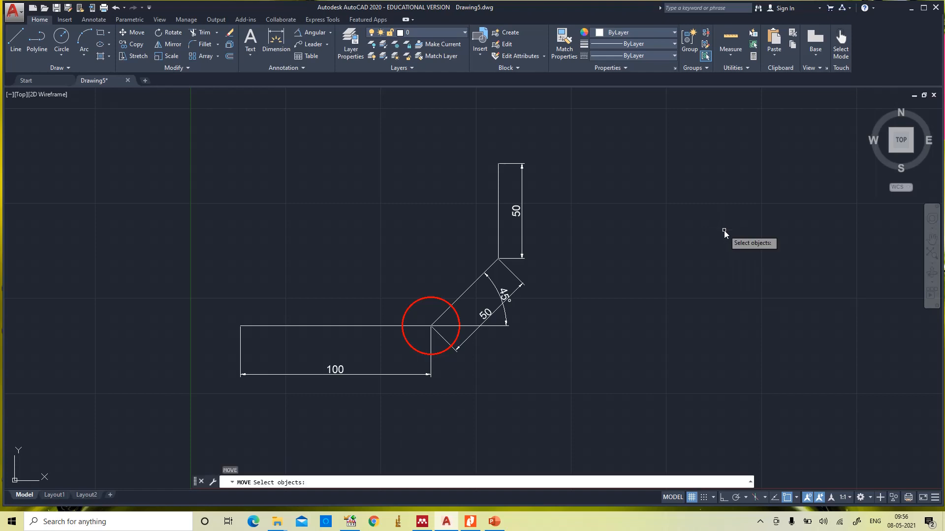
{"action": "left_click", "coordinate": [430, 298]}
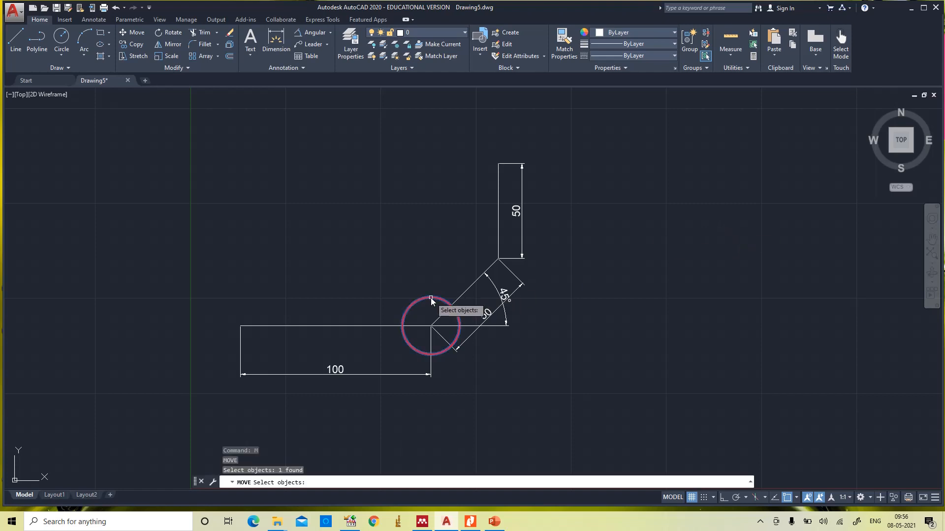
{"action": "key", "text": "Return"}
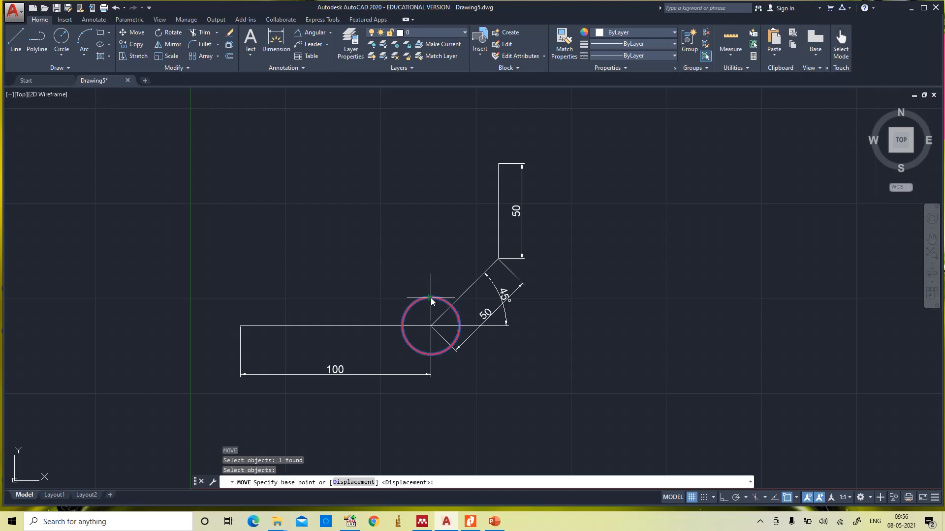
{"action": "left_click", "coordinate": [430, 326]}
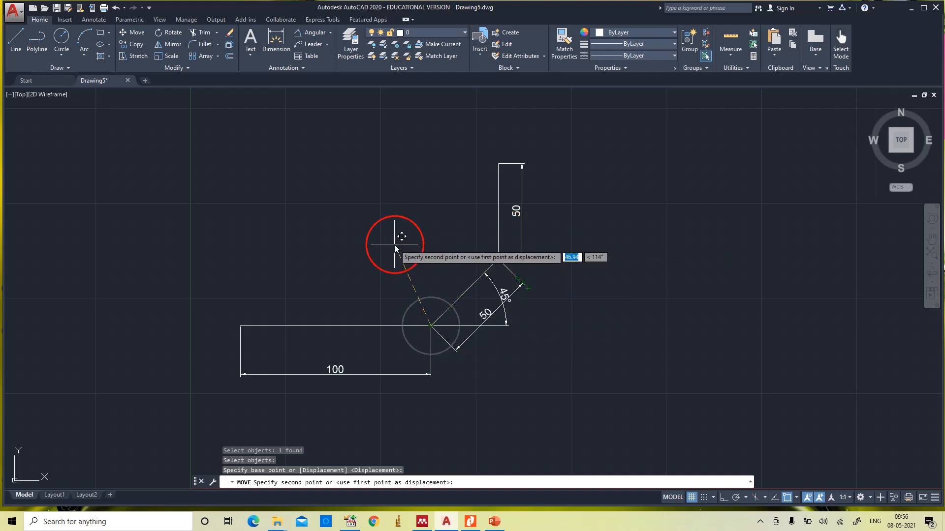
{"action": "type", "text": "50"}
{"action": "key", "text": "Tab"}
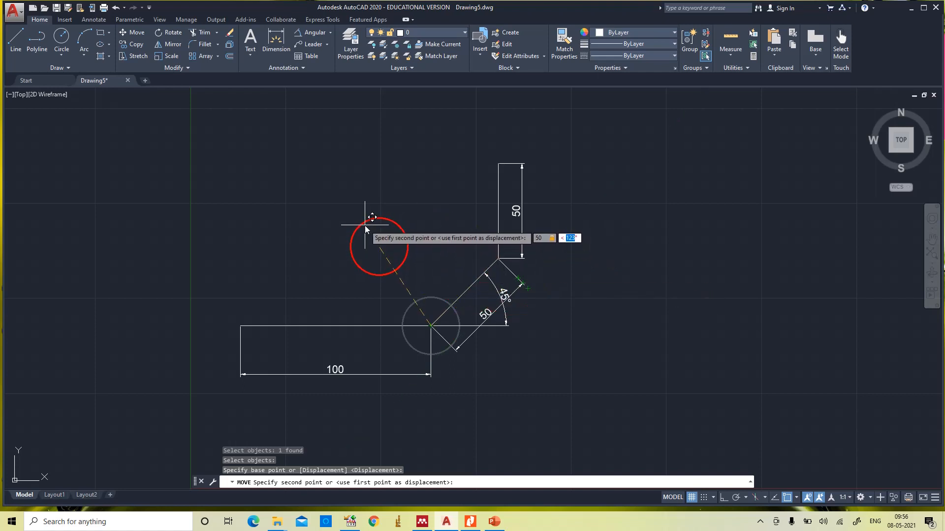
{"action": "type", "text": "45"}
{"action": "key", "text": "Return"}
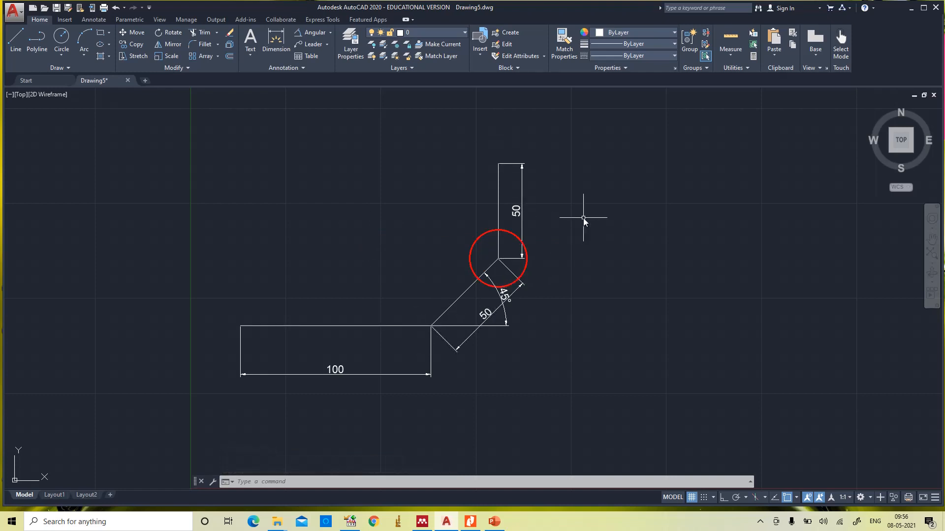
Step: Try to move the circle at 90° using 50 as the base point entry, and undo that move
{"action": "type", "text": "m"}
{"action": "key", "text": "Return"}
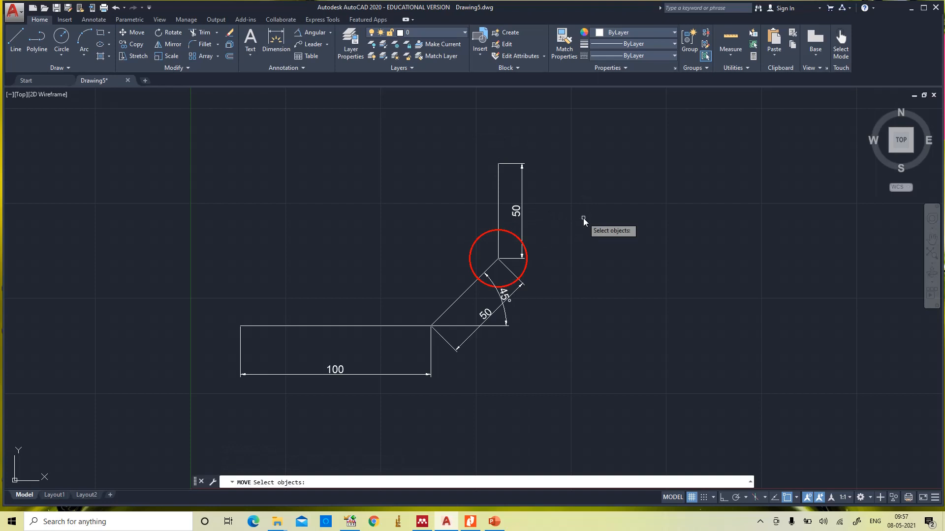
{"action": "left_click", "coordinate": [525, 273]}
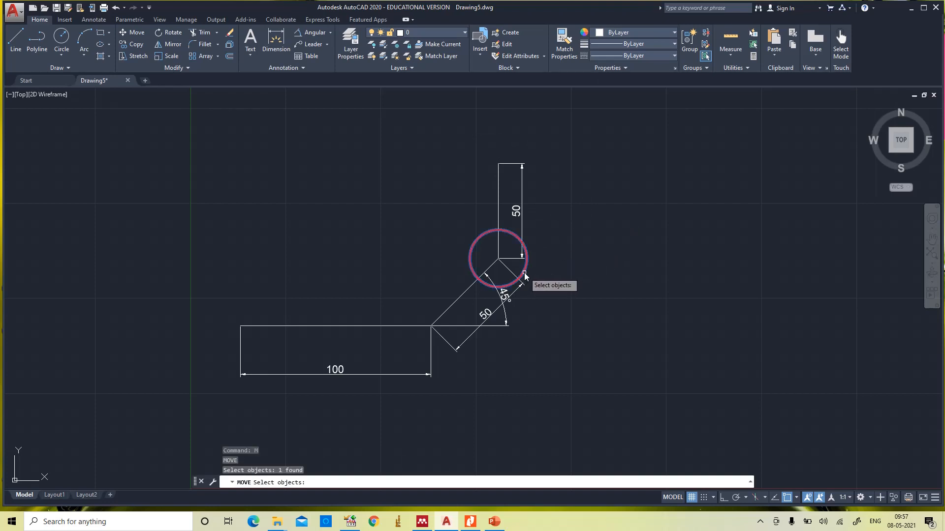
{"action": "key", "text": "Return"}
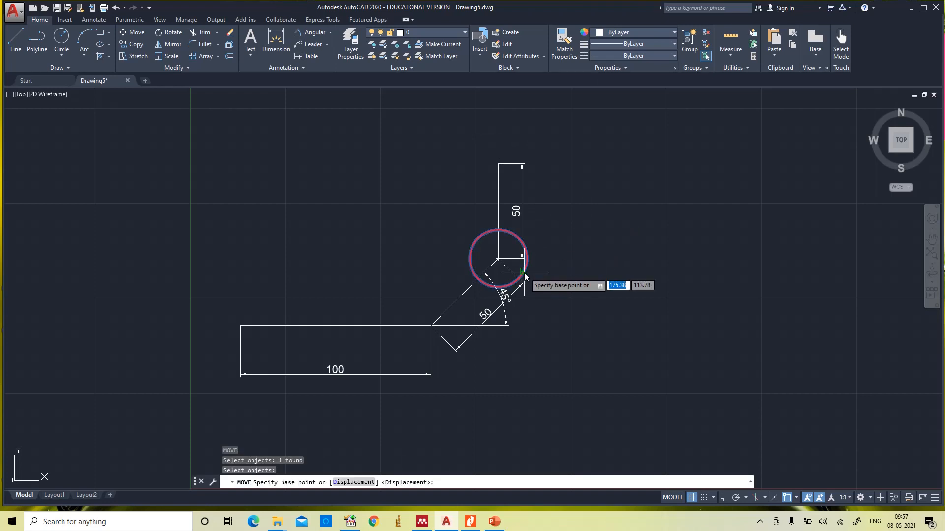
{"action": "type", "text": "50"}
{"action": "key", "text": "Return"}
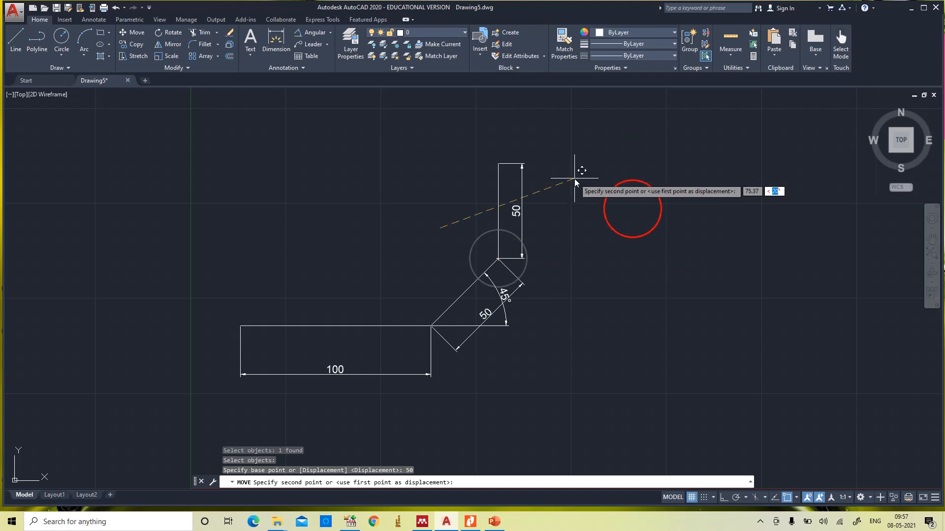
{"action": "type", "text": "90"}
{"action": "key", "text": "Return"}
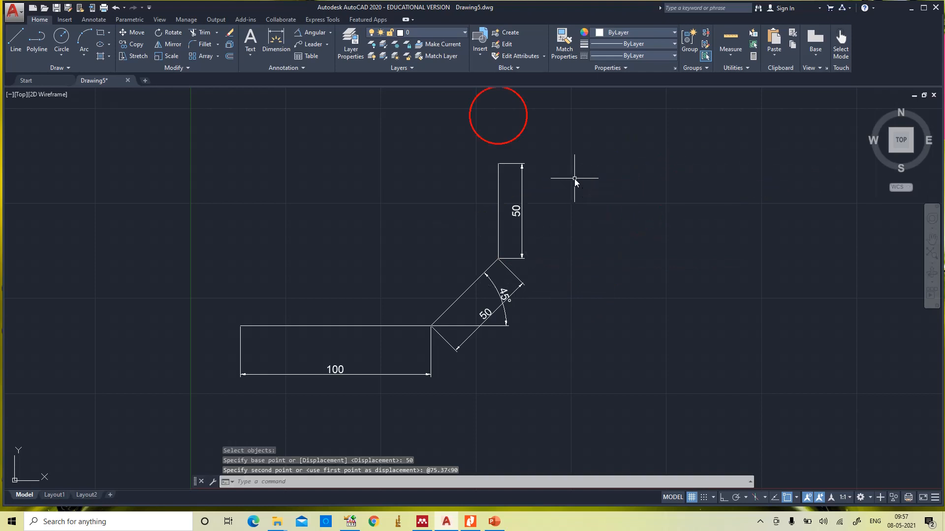
{"action": "key", "text": "ctrl+z"}
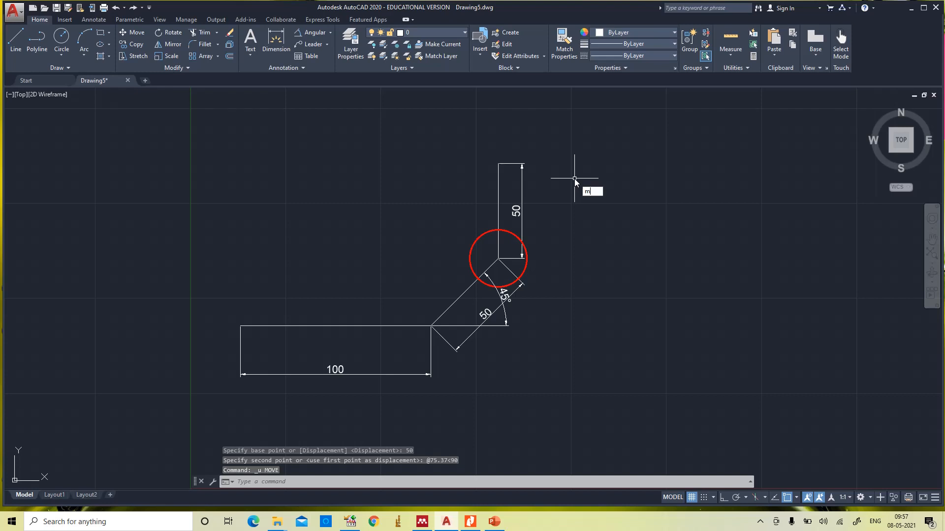
{"action": "key", "text": "Return"}
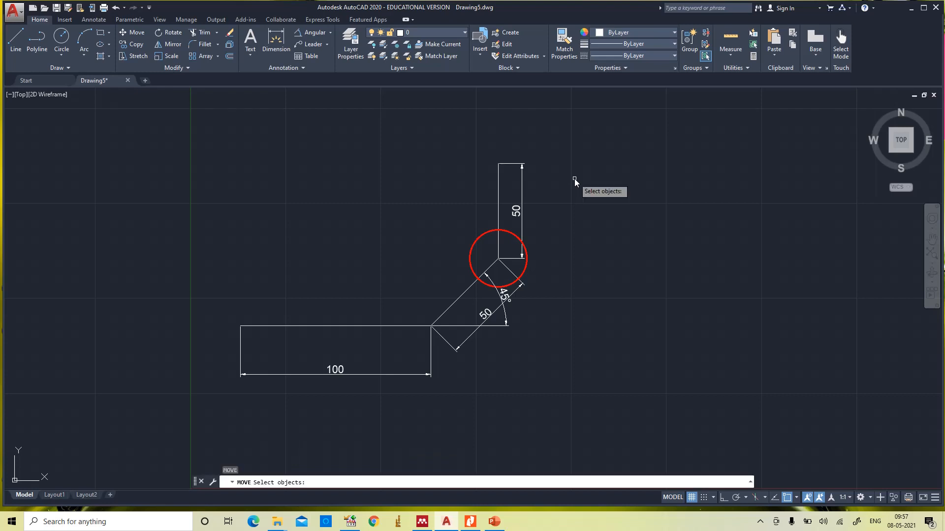
{"action": "left_click", "coordinate": [525, 268]}
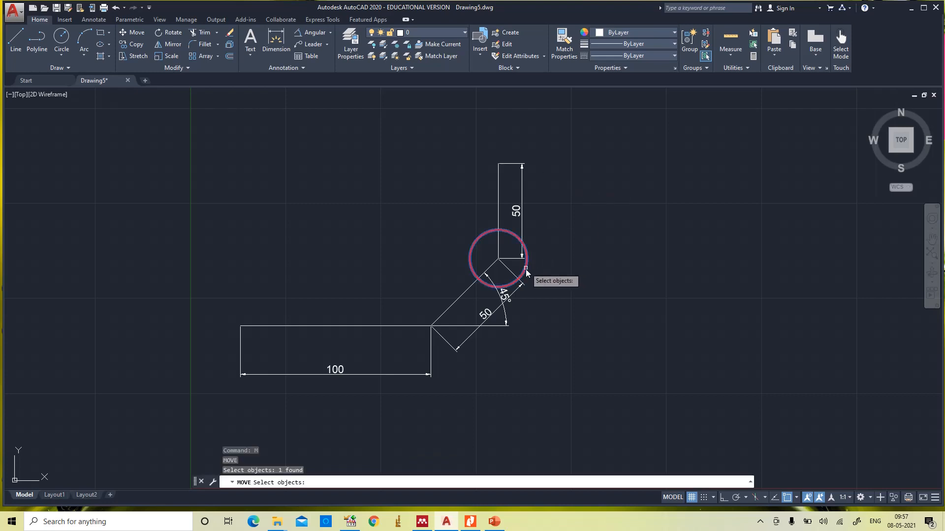
{"action": "key", "text": "Return"}
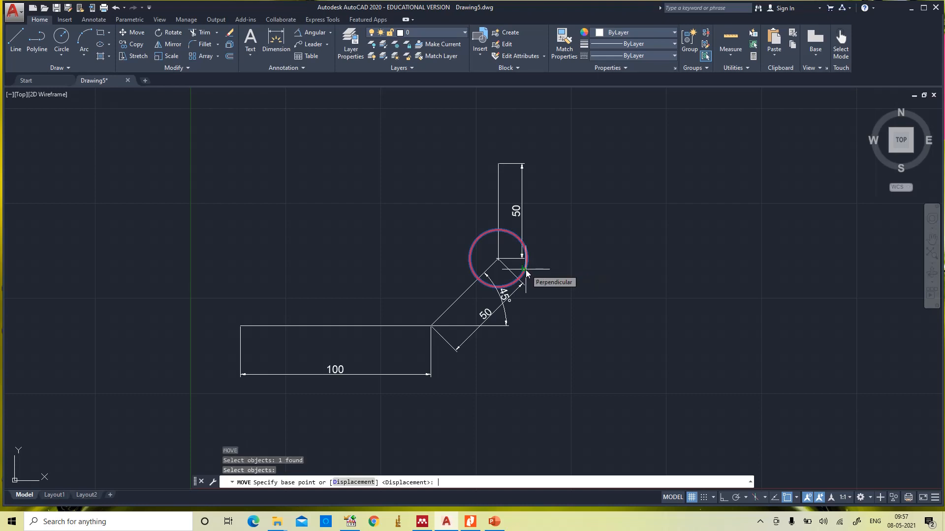
{"action": "type", "text": "50"}
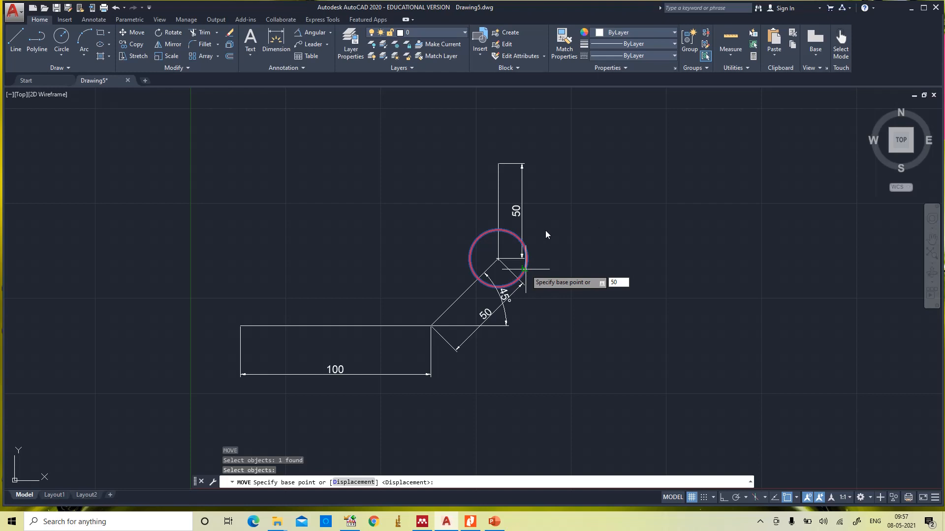
{"action": "key", "text": "Escape"}
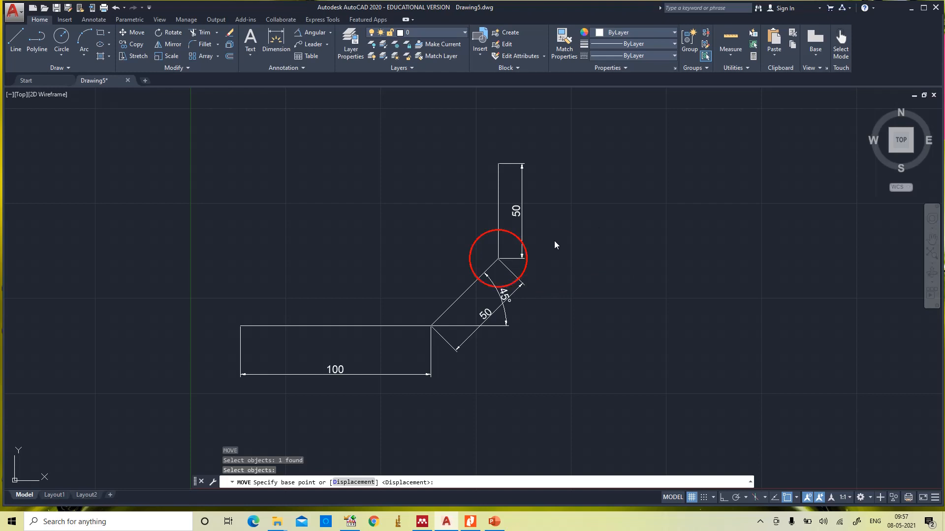
{"action": "key", "text": "Escape"}
Step: Try to move the circle from its centre at the vertical line's lower end by a distance of 50
{"action": "type", "text": "m"}
{"action": "key", "text": "Return"}
{"action": "left_click", "coordinate": [525, 267]}
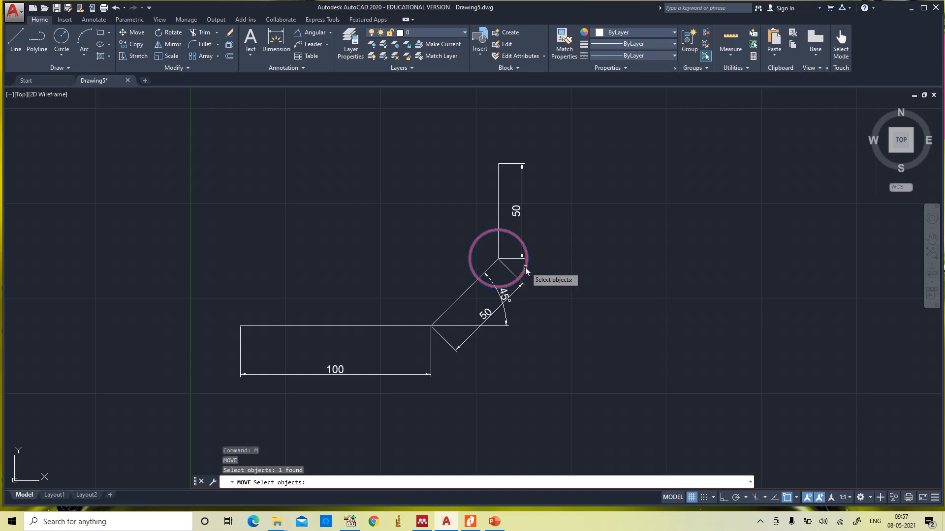
{"action": "key", "text": "Return"}
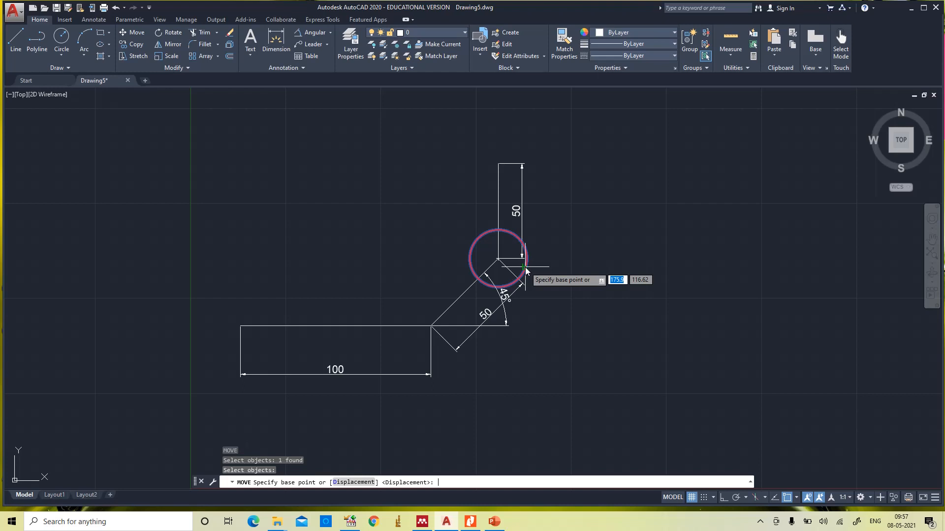
{"action": "left_click", "coordinate": [498, 261]}
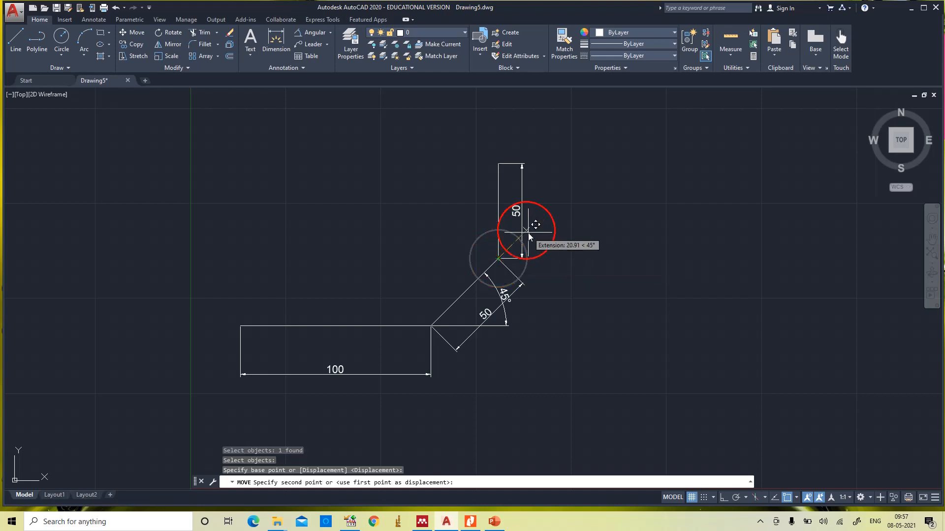
{"action": "type", "text": "50"}
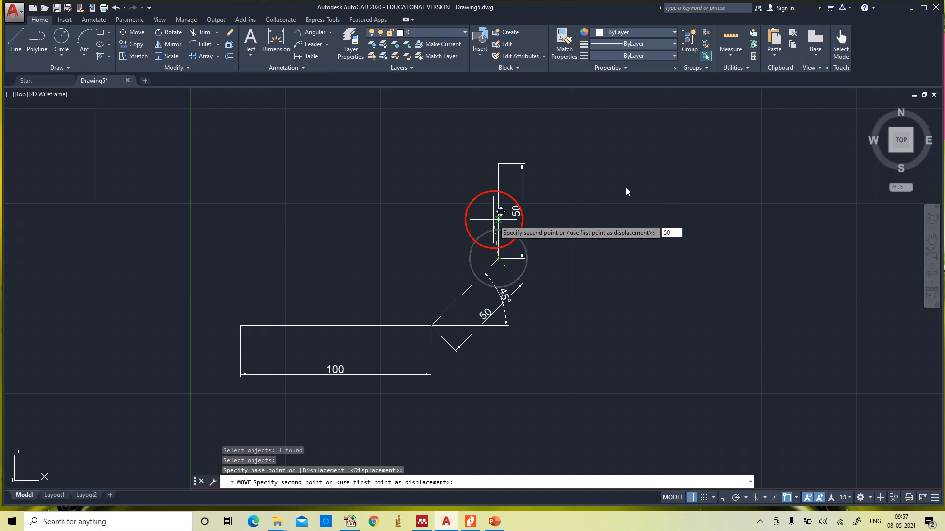
{"action": "key", "text": "Escape"}
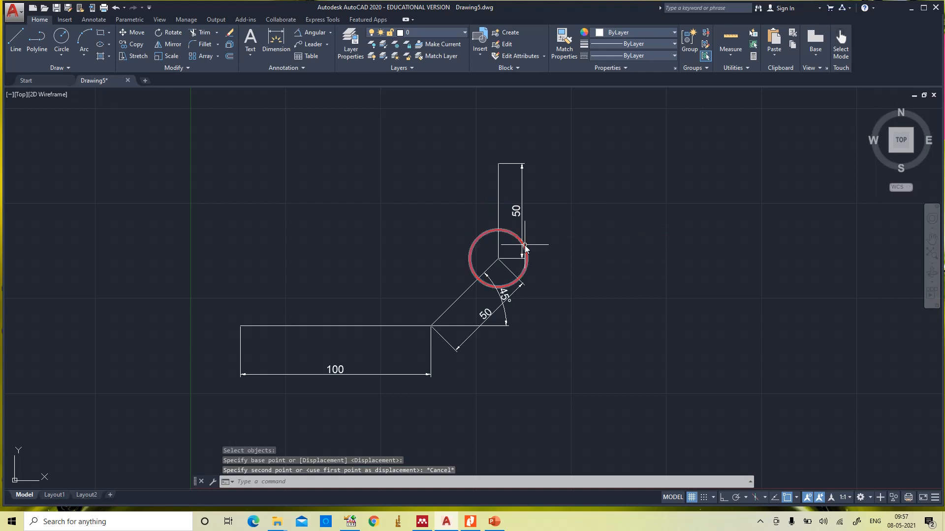
Step: Move the circle from its centre at the vertical line's lower end by 50 units at 90°
{"action": "type", "text": "m"}
{"action": "key", "text": "Return"}
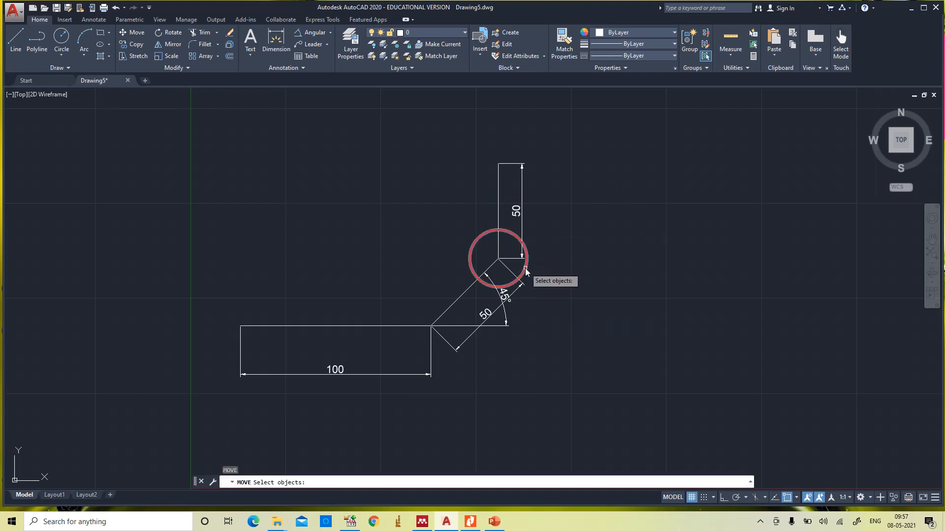
{"action": "left_click", "coordinate": [525, 268]}
{"action": "key", "text": "Return"}
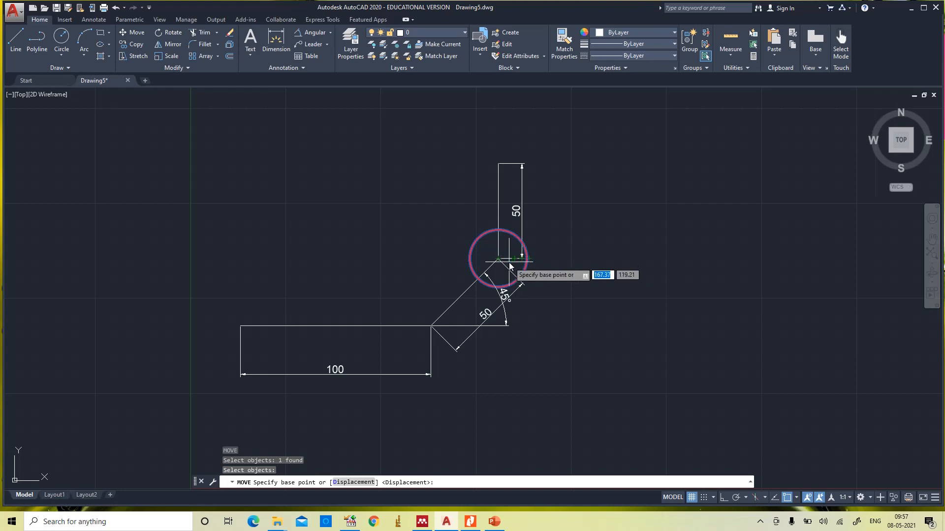
{"action": "scroll", "coordinate": [509, 266], "scroll_direction": "up", "scroll_amount": 4}
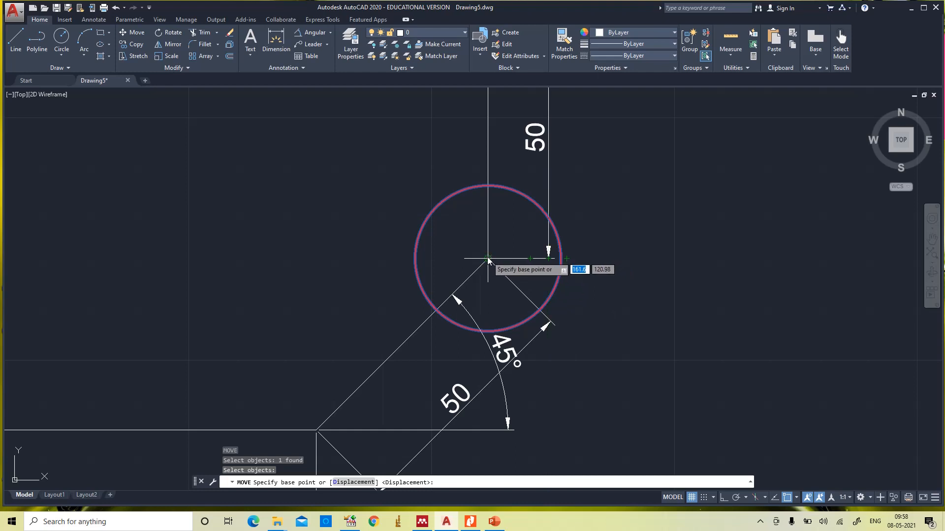
{"action": "left_click", "coordinate": [488, 259]}
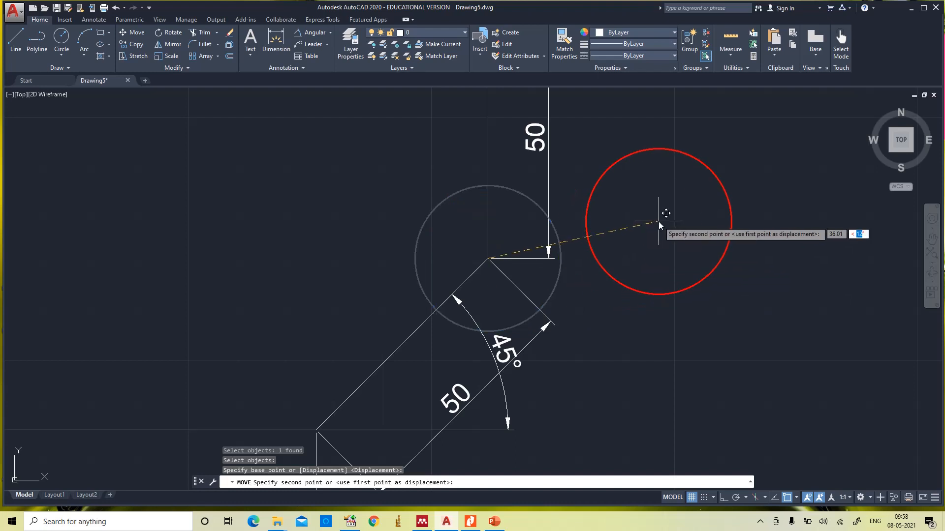
{"action": "type", "text": "90"}
{"action": "key", "text": "Tab"}
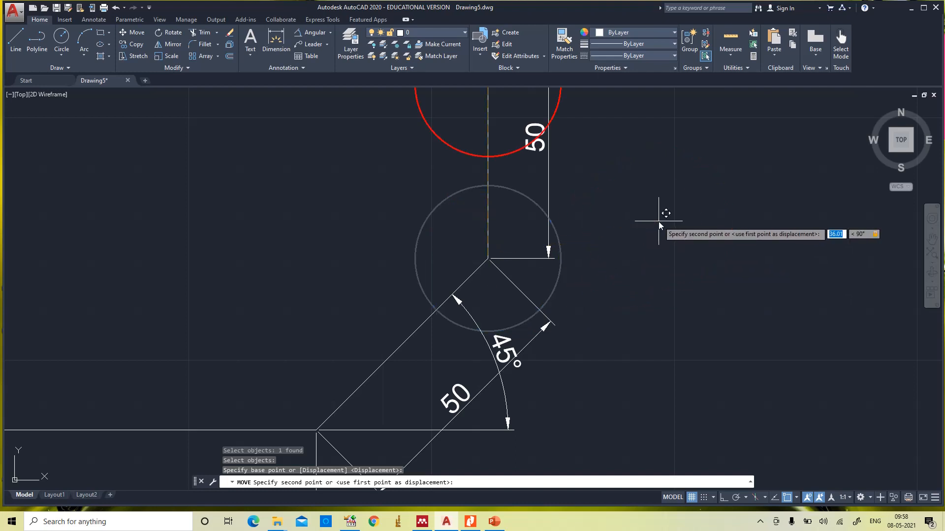
{"action": "type", "text": "50"}
{"action": "key", "text": "Return"}
Step: Move the circle from its centre at the vertical line's upper end to the left end of the horizontal line
{"action": "type", "text": "z"}
{"action": "key", "text": "Return"}
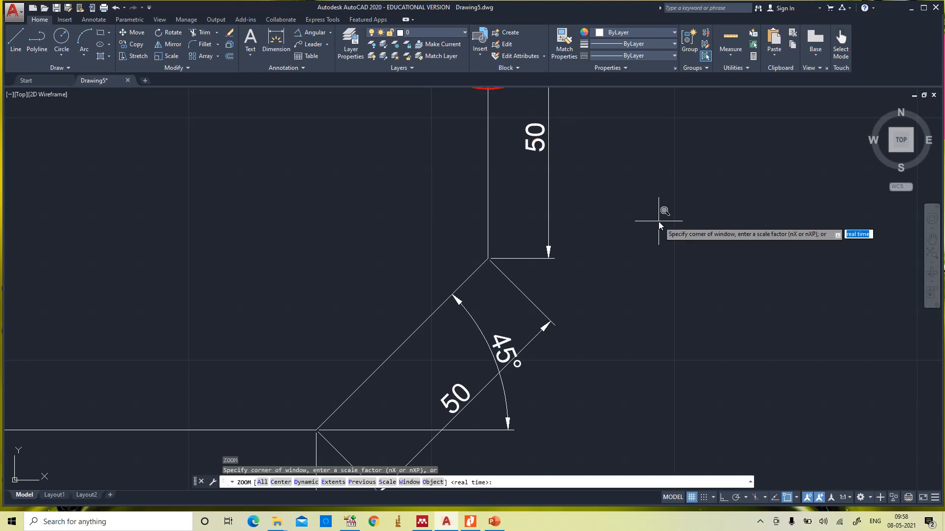
{"action": "type", "text": "a"}
{"action": "key", "text": "Return"}
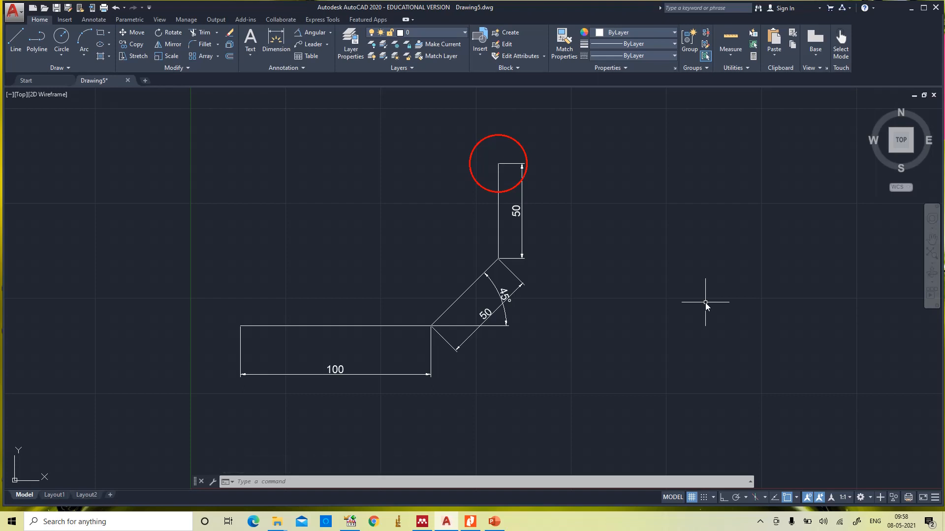
{"action": "left_click", "coordinate": [515, 140]}
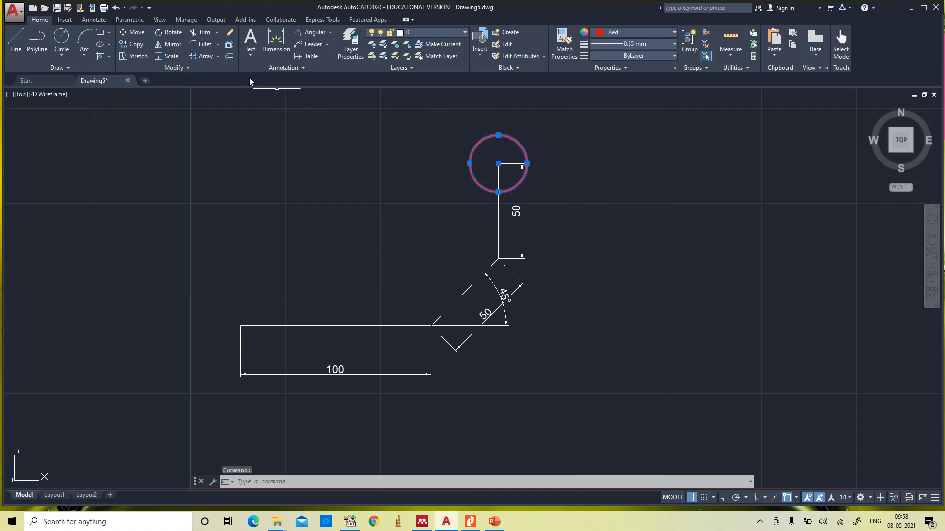
{"action": "left_click", "coordinate": [137, 33]}
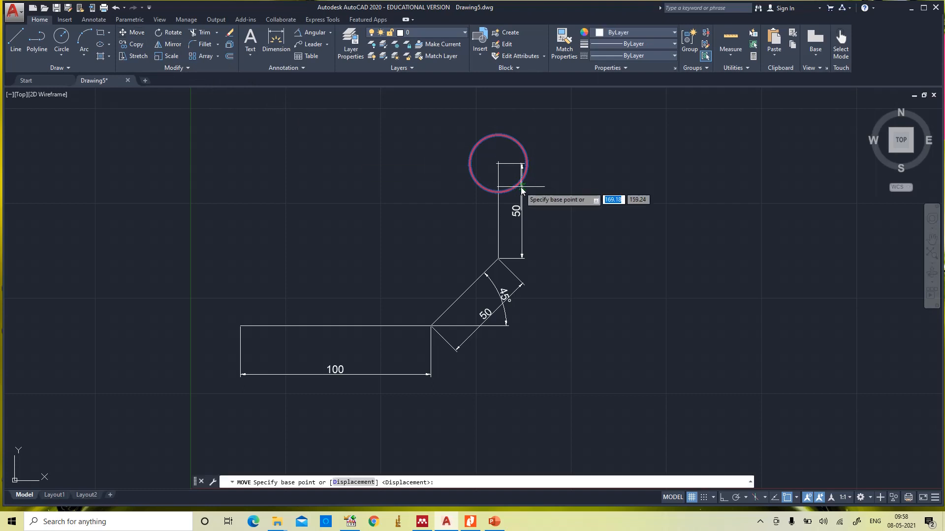
{"action": "left_click", "coordinate": [498, 164]}
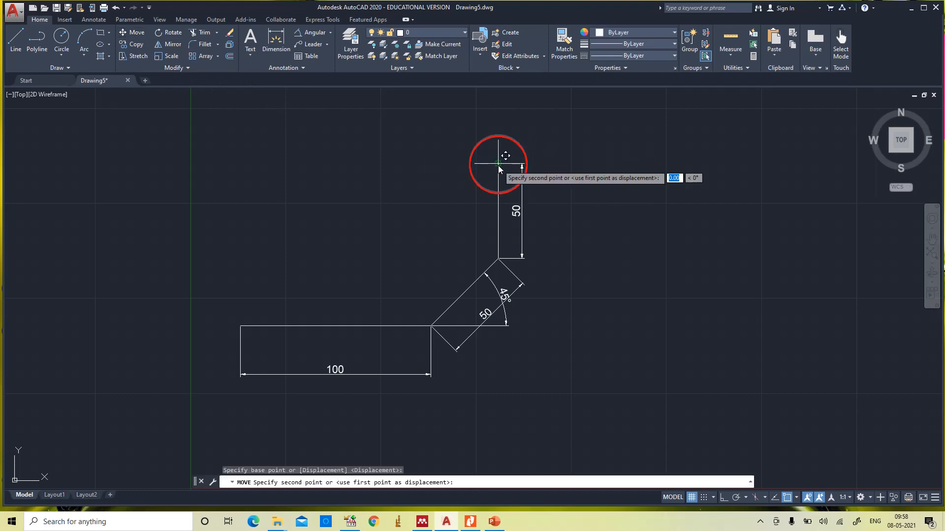
{"action": "left_click", "coordinate": [241, 325]}
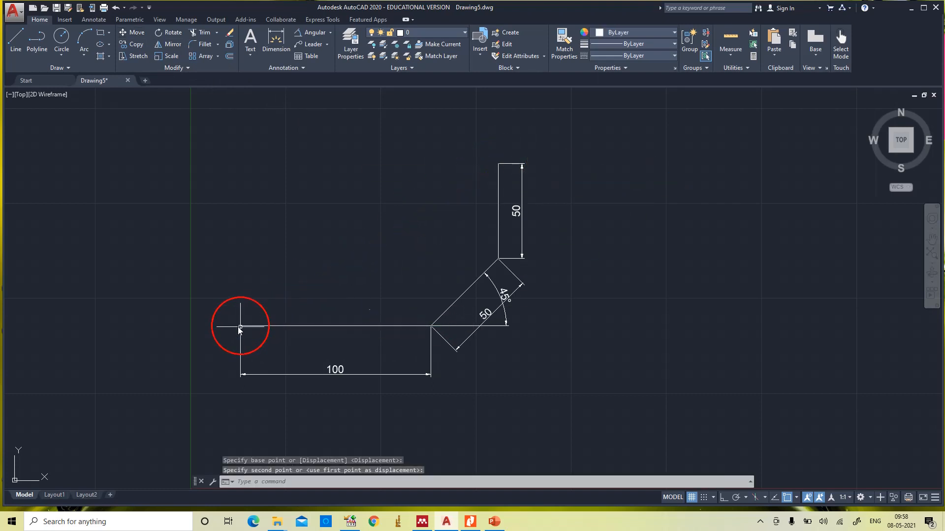
{"action": "key", "text": "Escape"}
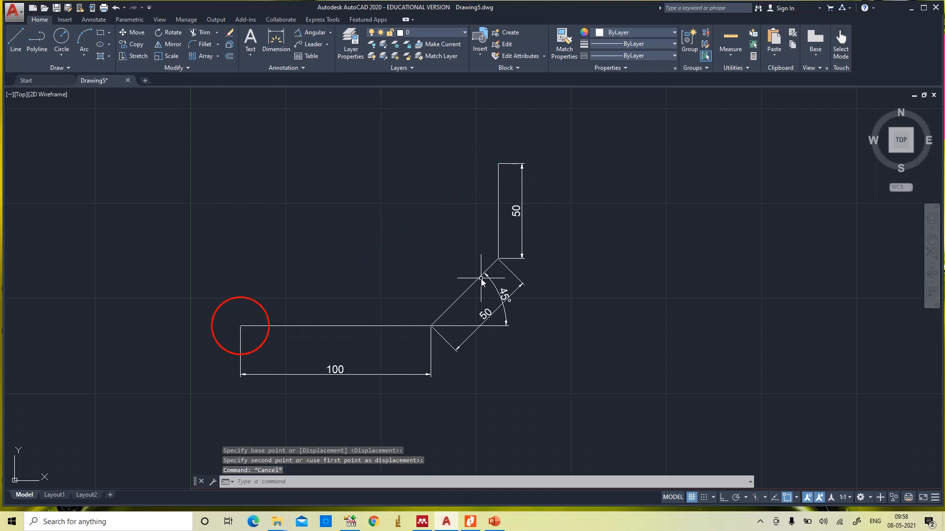
Step: Move the circle from the horizontal line's left end to the junction with the inclined line
{"action": "left_click", "coordinate": [137, 33]}
{"action": "left_click", "coordinate": [241, 297]}
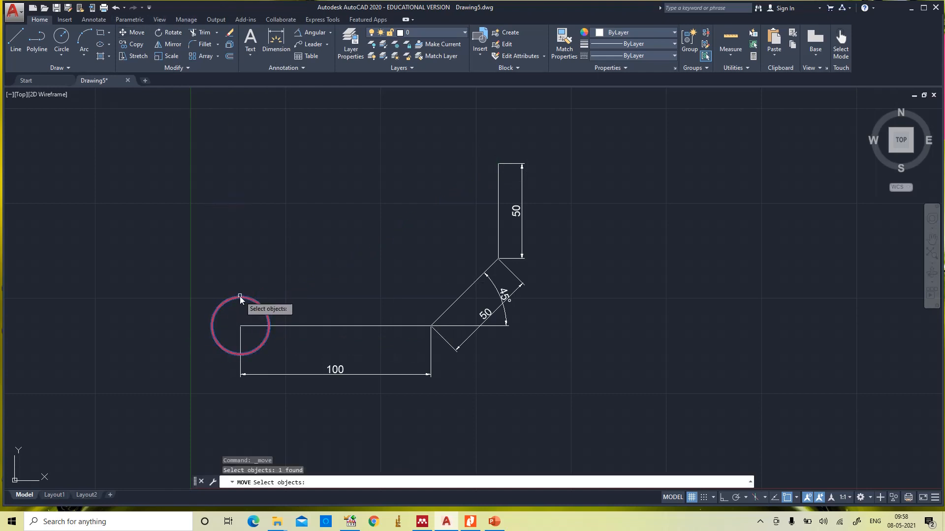
{"action": "key", "text": "Return"}
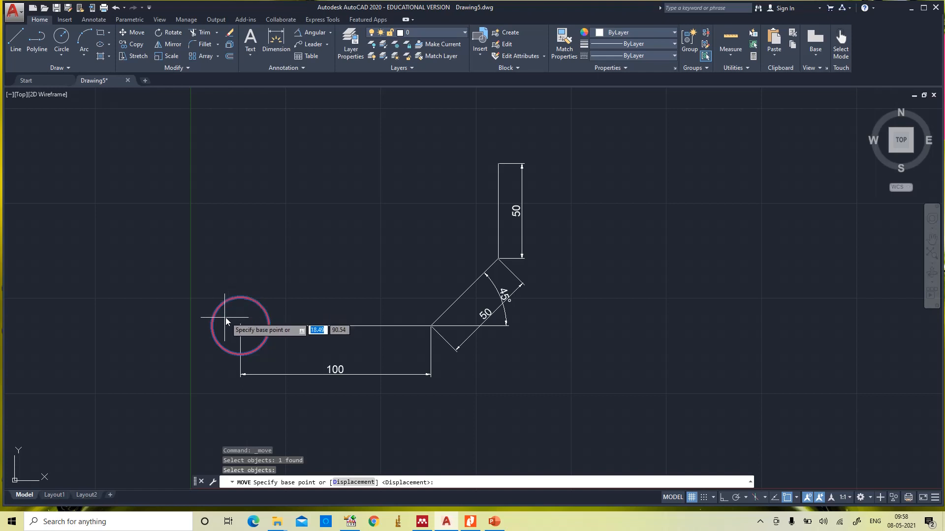
{"action": "left_click", "coordinate": [240, 326]}
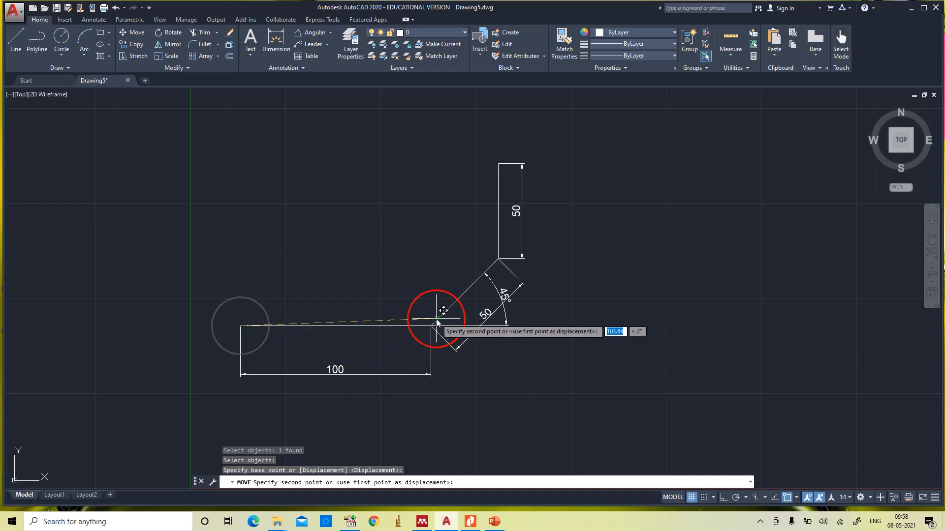
{"action": "left_click", "coordinate": [431, 325]}
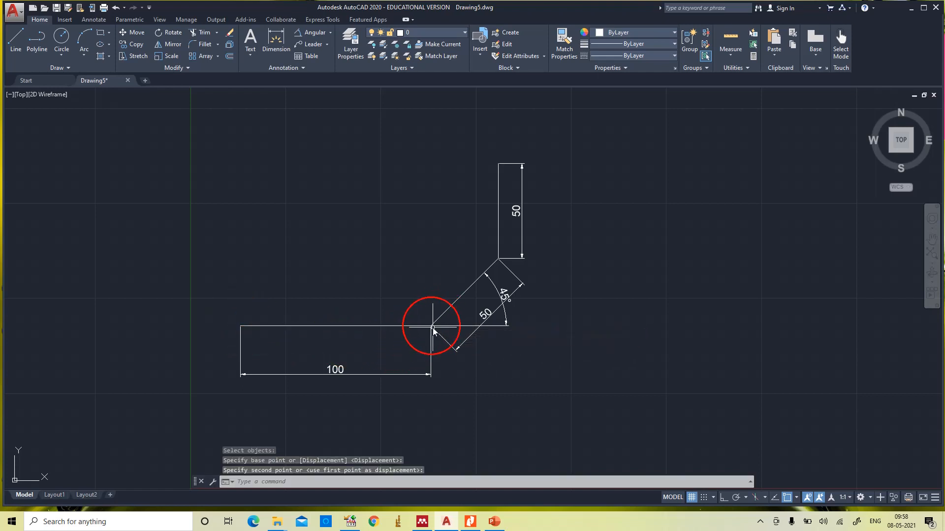
Step: Move the circle from that junction to the upper end of the inclined line
{"action": "left_click", "coordinate": [130, 32]}
{"action": "left_click", "coordinate": [419, 299]}
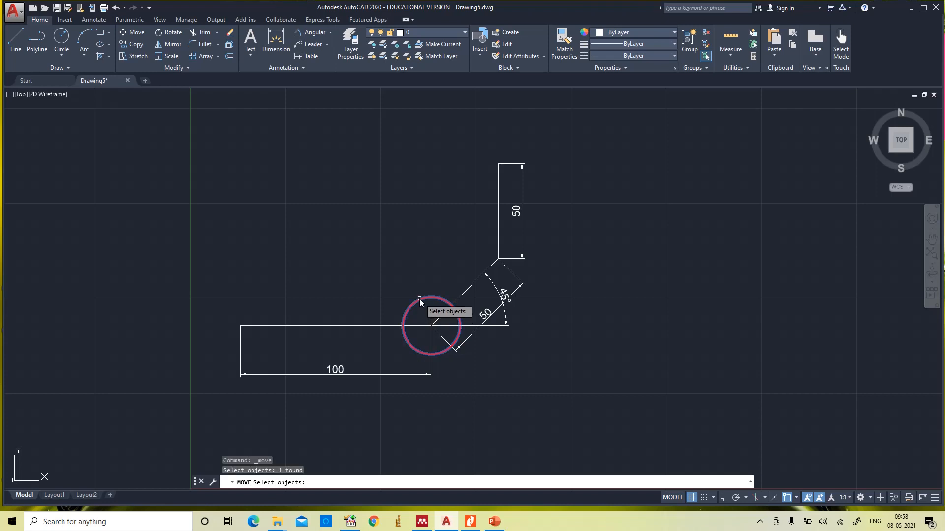
{"action": "key", "text": "Return"}
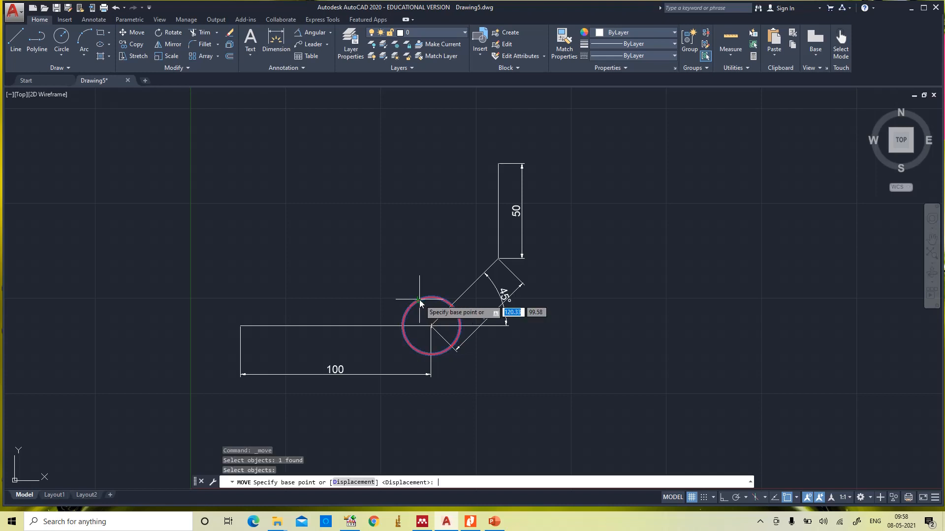
{"action": "left_click", "coordinate": [431, 326]}
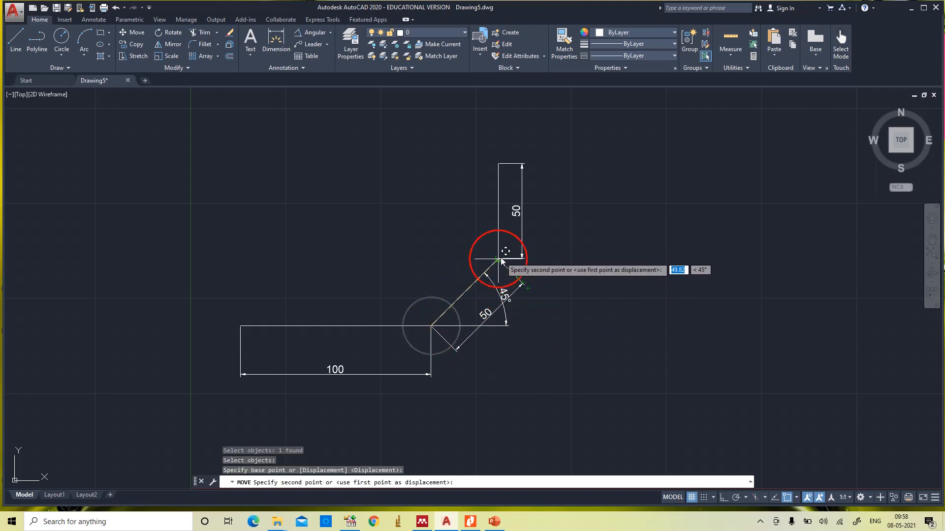
{"action": "left_click", "coordinate": [499, 259]}
{"action": "key", "text": "Escape"}
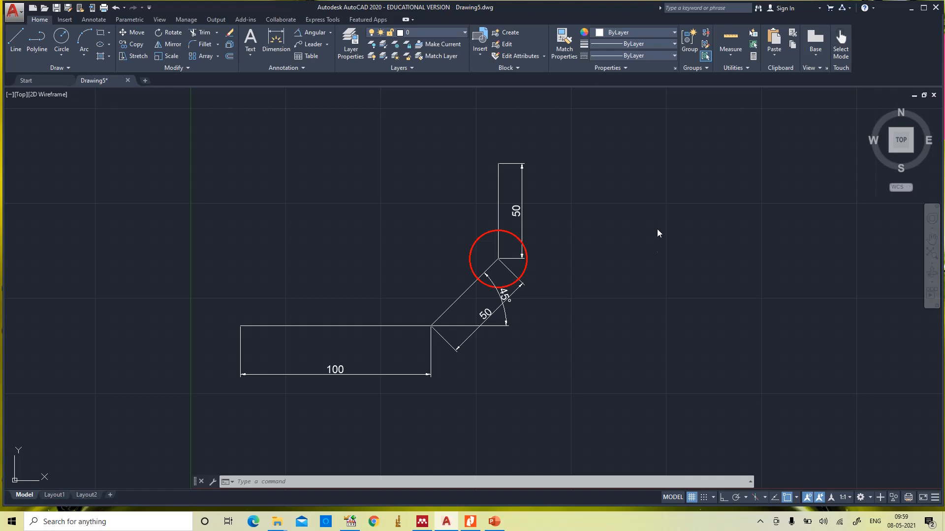
Step: Undo the last two circle moves
{"action": "key", "text": "ctrl+z"}
{"action": "key", "text": "ctrl+z"}
{"action": "key", "text": "Escape"}
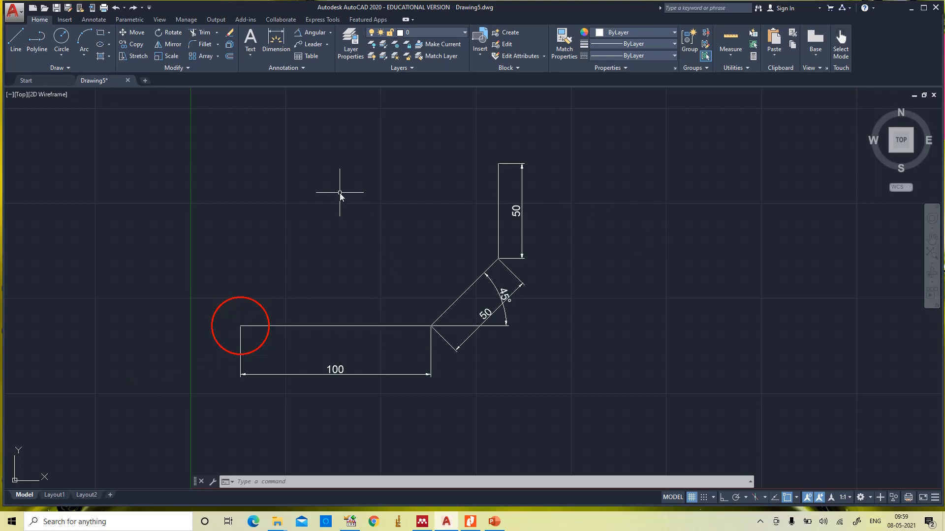
Step: Copy the circle from its centre by 100 units at 0° along the horizontal line
{"action": "type", "text": "CO"}
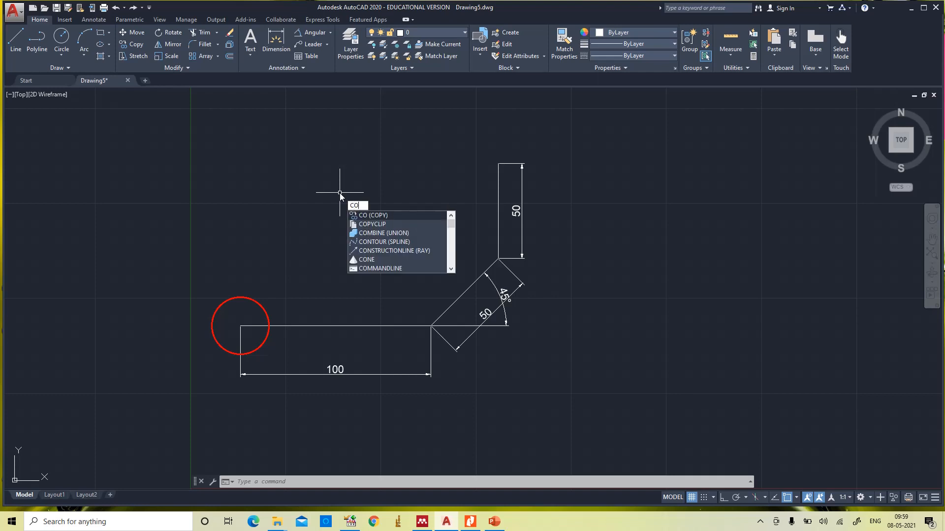
{"action": "key", "text": "Return"}
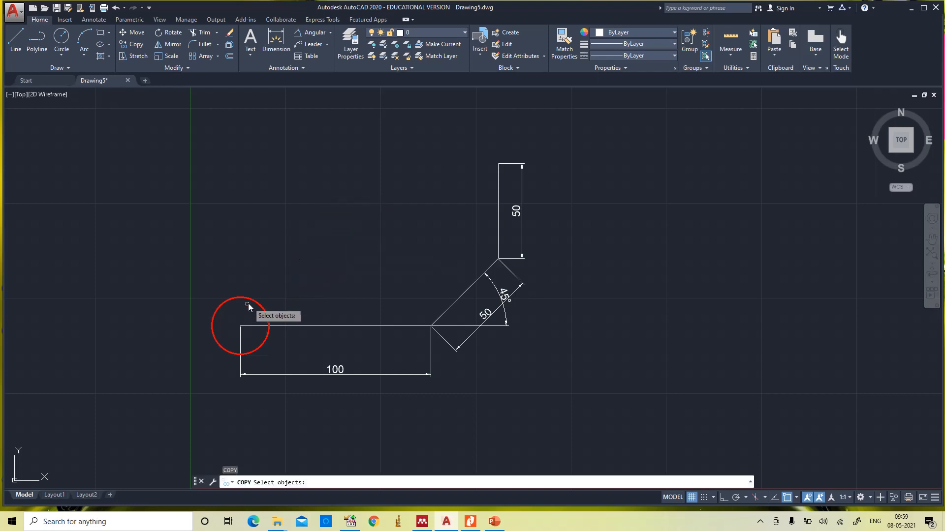
{"action": "left_click", "coordinate": [247, 298]}
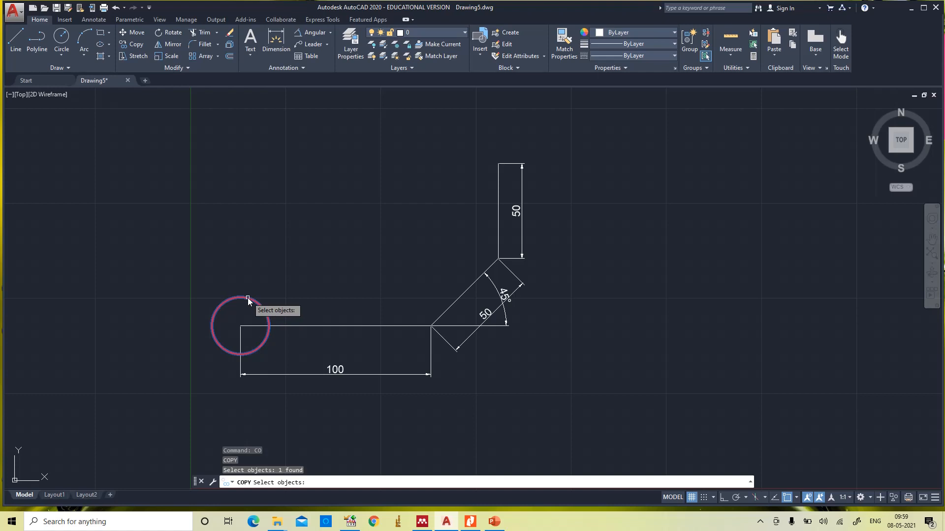
{"action": "key", "text": "Return"}
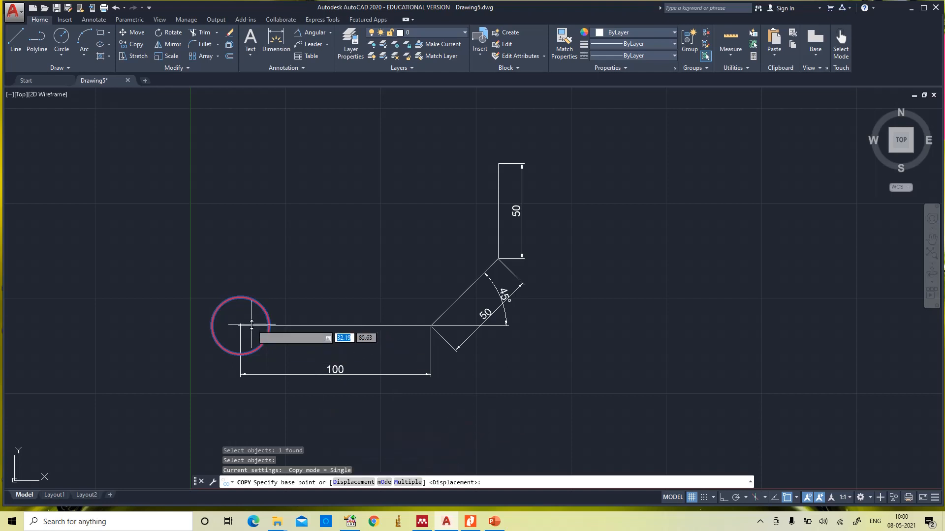
{"action": "left_click", "coordinate": [240, 325]}
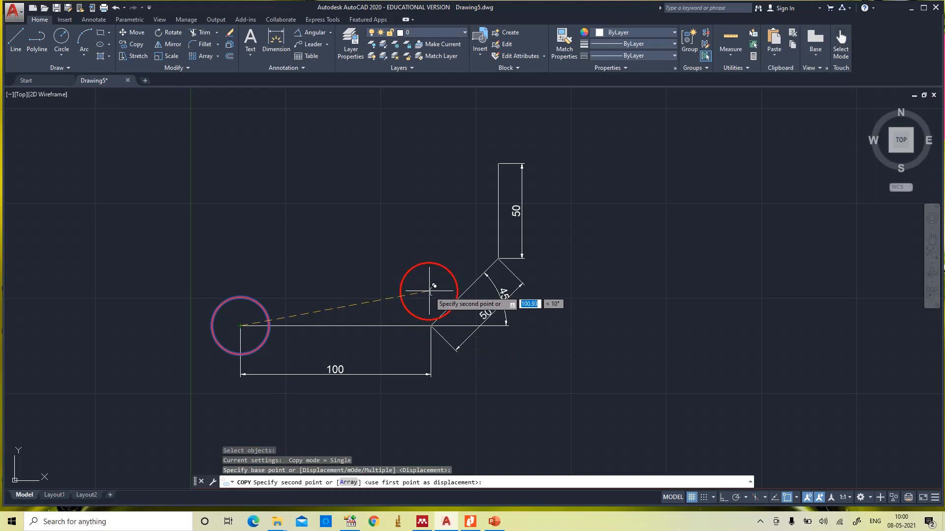
{"action": "type", "text": "100"}
{"action": "key", "text": "Tab"}
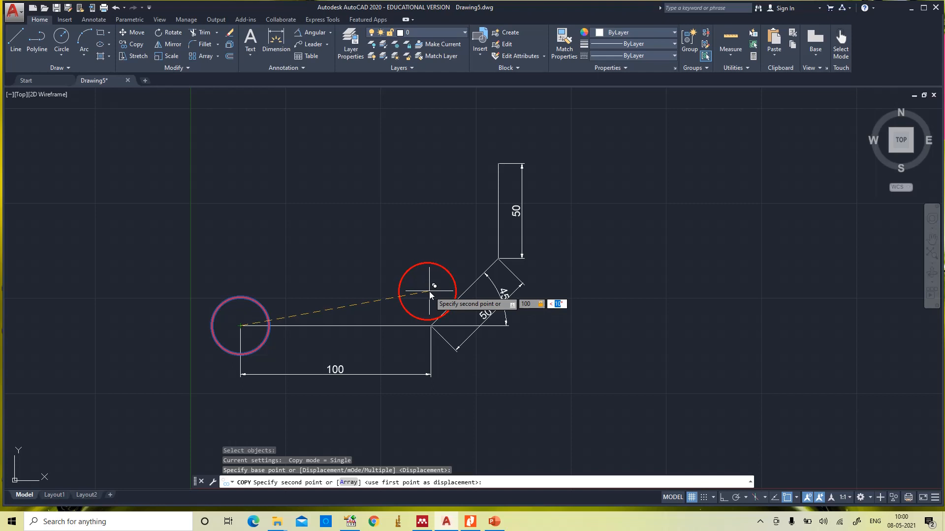
{"action": "type", "text": "0"}
{"action": "key", "text": "Return"}
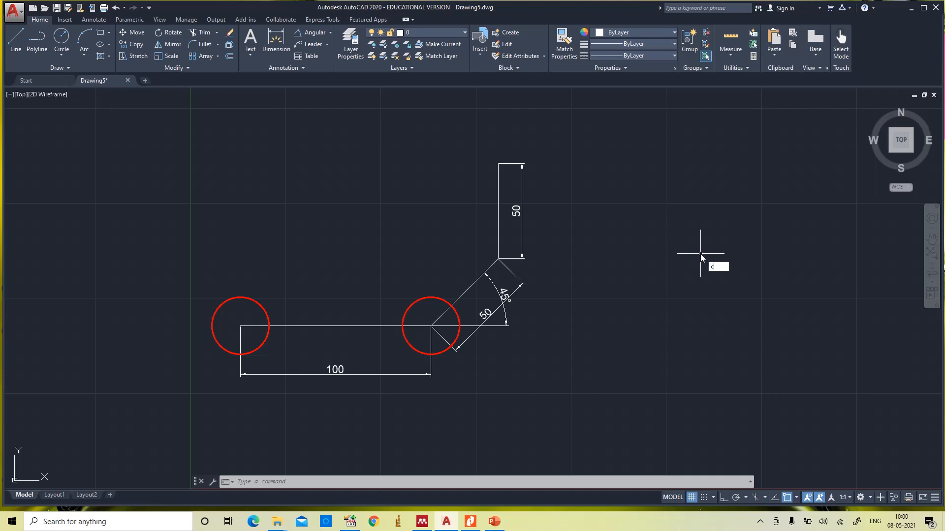
Step: Copy the circle at the horizontal line's right end from its centre by 50 units at 45°
{"action": "type", "text": "o"}
{"action": "key", "text": "Return"}
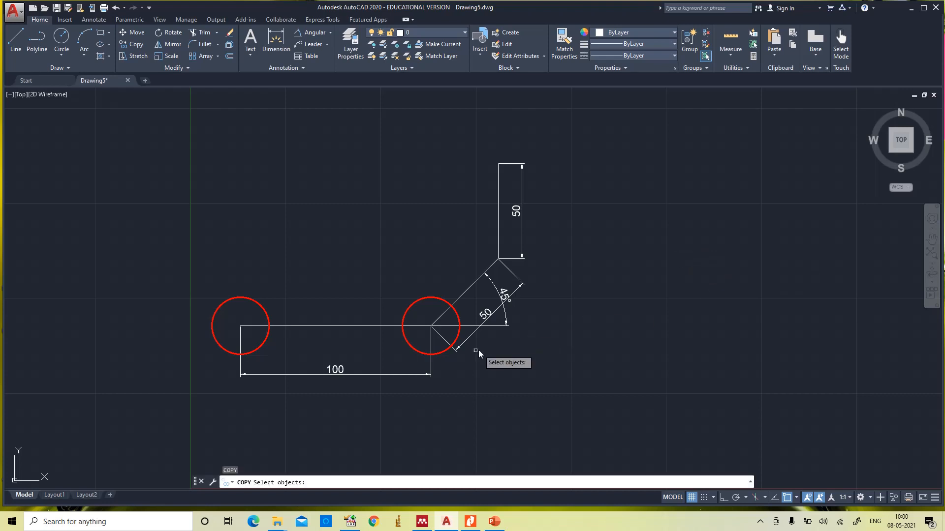
{"action": "left_click", "coordinate": [448, 350]}
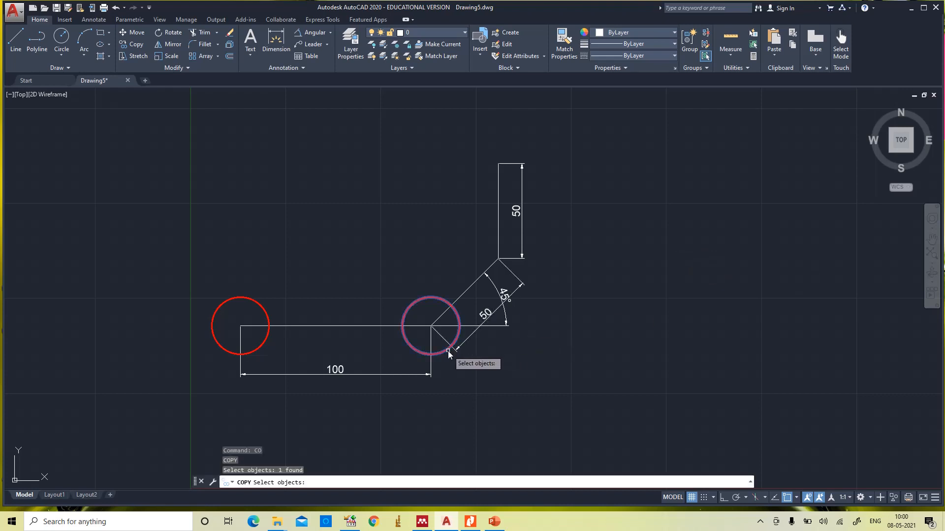
{"action": "key", "text": "Return"}
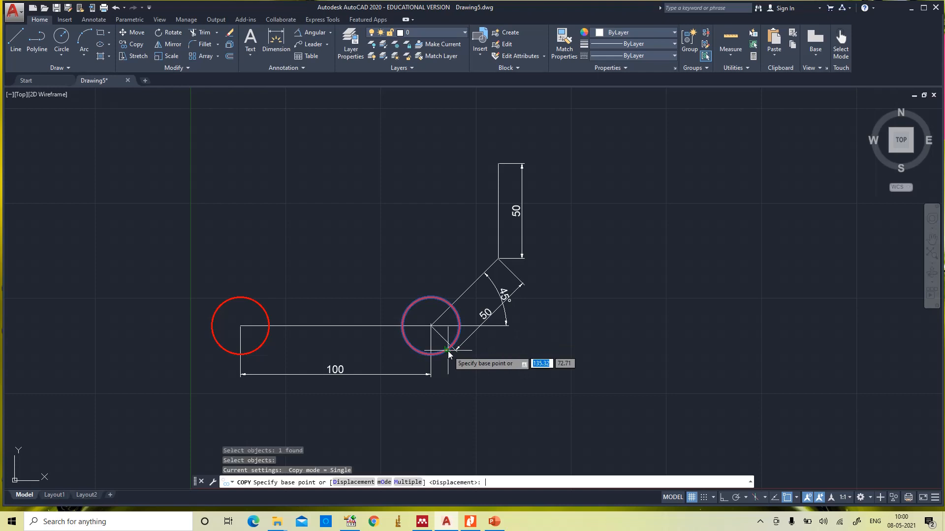
{"action": "left_click", "coordinate": [432, 326]}
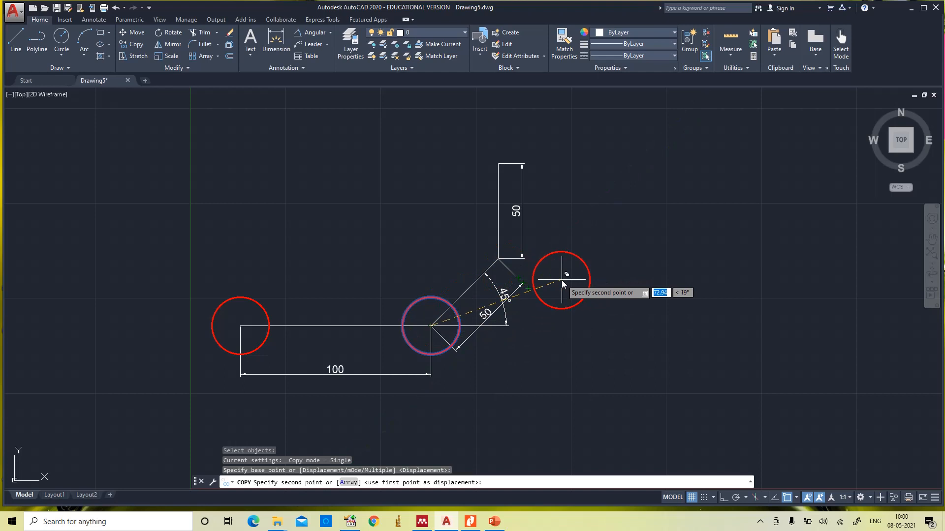
{"action": "type", "text": "50"}
{"action": "key", "text": "Tab"}
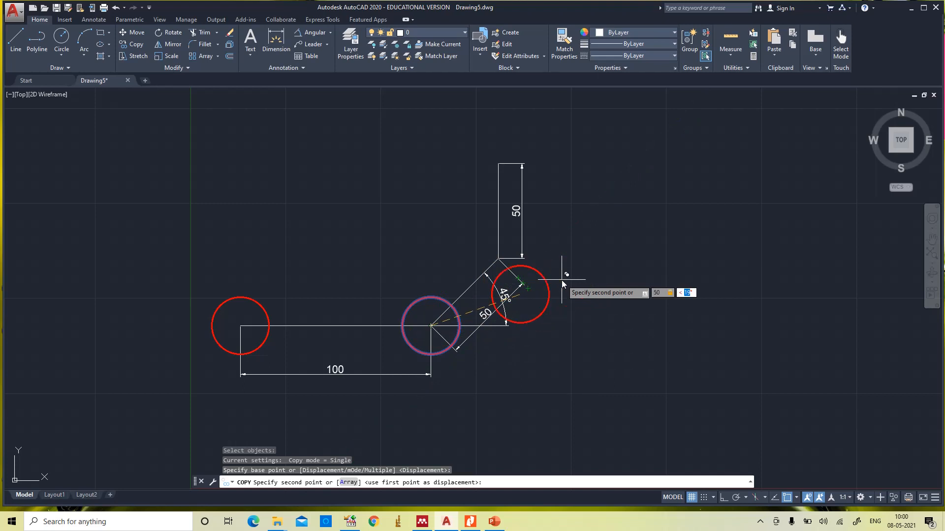
{"action": "type", "text": "45"}
{"action": "key", "text": "Return"}
{"action": "key", "text": "Escape"}
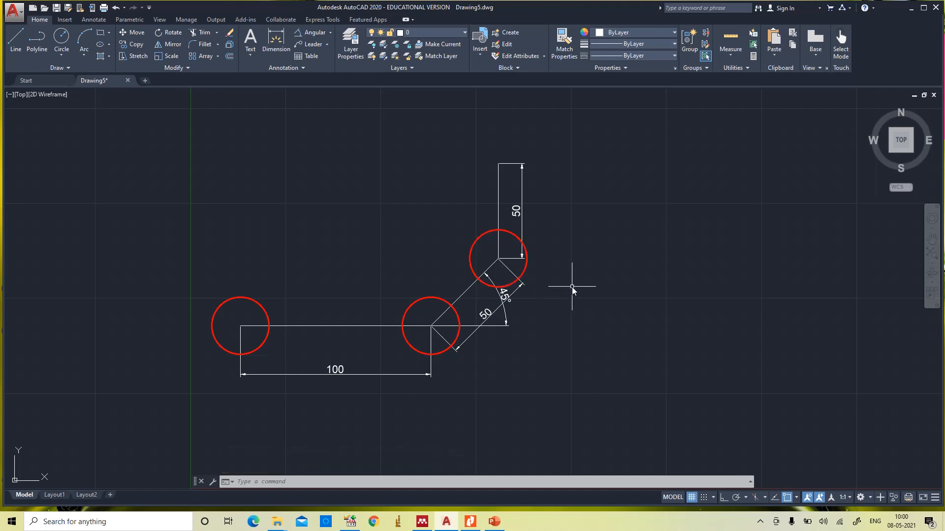
Step: Delete the circle copy at the upper end of the inclined line
{"action": "left_click", "coordinate": [526, 268]}
{"action": "key", "text": "Delete"}
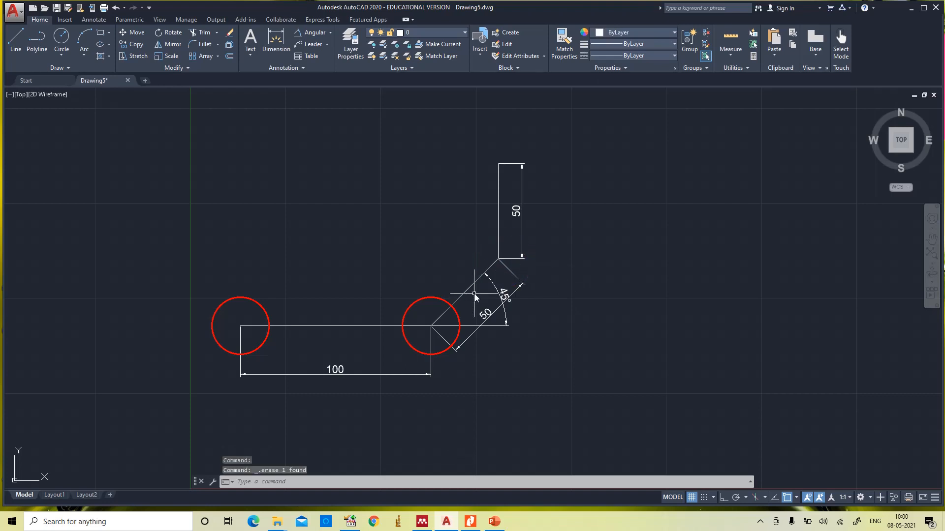
Step: Delete the circle copy at the right end of the horizontal line
{"action": "left_click", "coordinate": [456, 314]}
{"action": "key", "text": "Delete"}
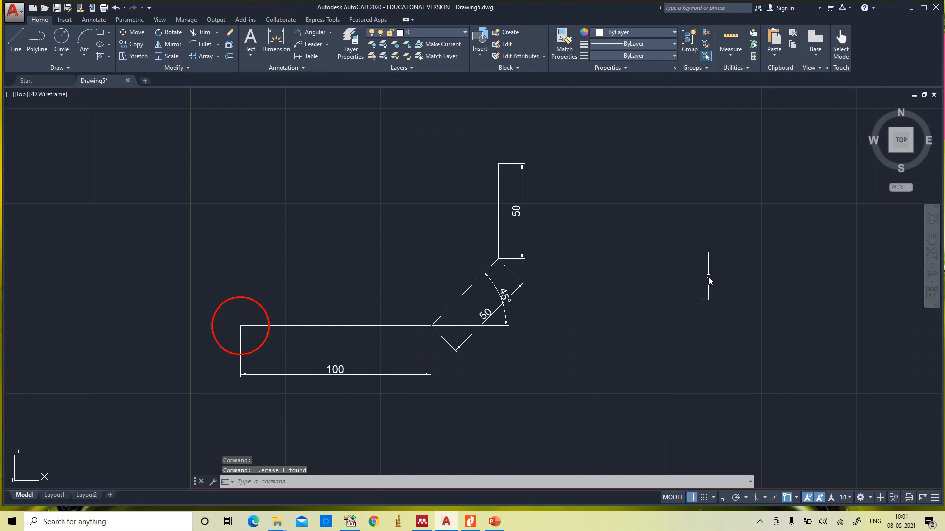
Step: Copy the remaining circle from its centre with the Multiple option, placing the first copy 100 units away at 0°
{"action": "type", "text": "co"}
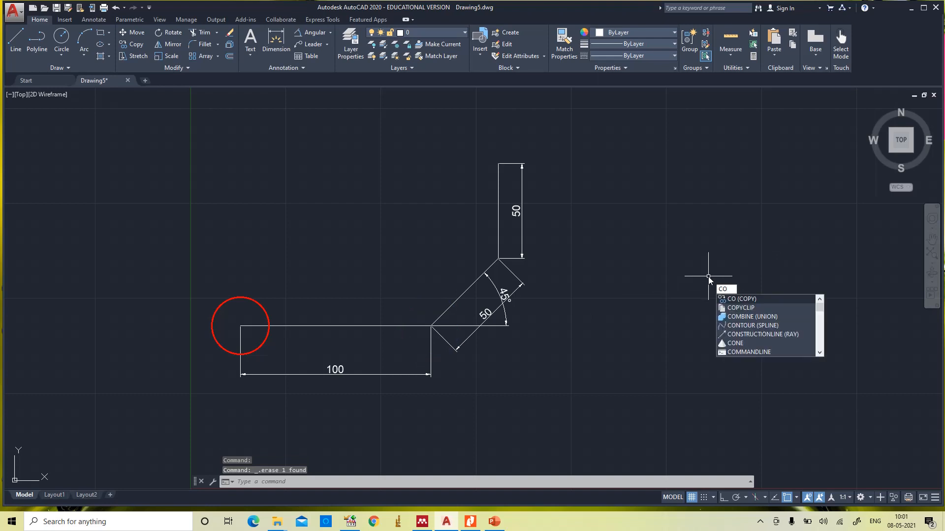
{"action": "key", "text": "Return"}
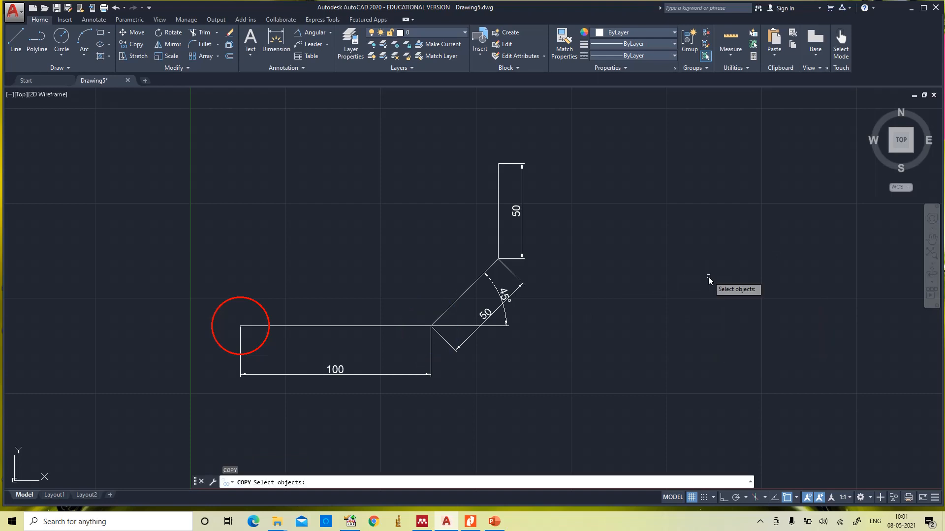
{"action": "left_click", "coordinate": [255, 302]}
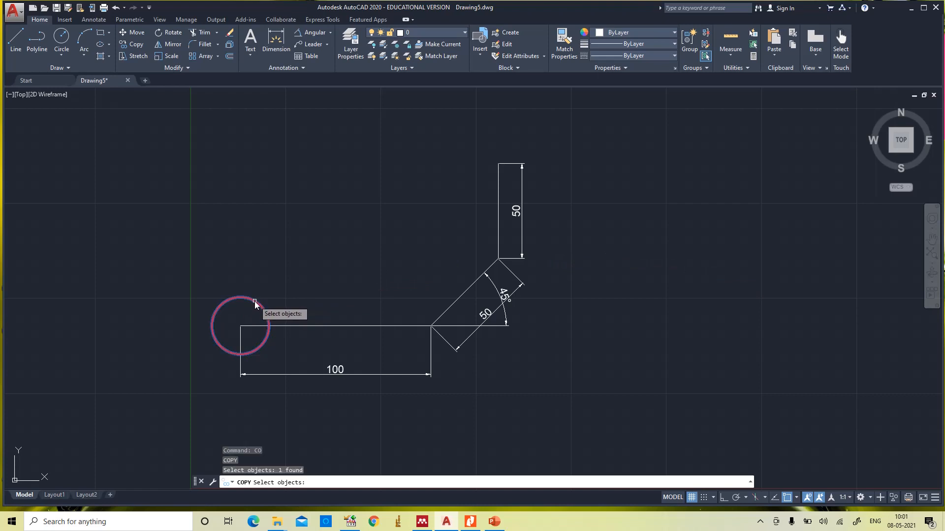
{"action": "key", "text": "Return"}
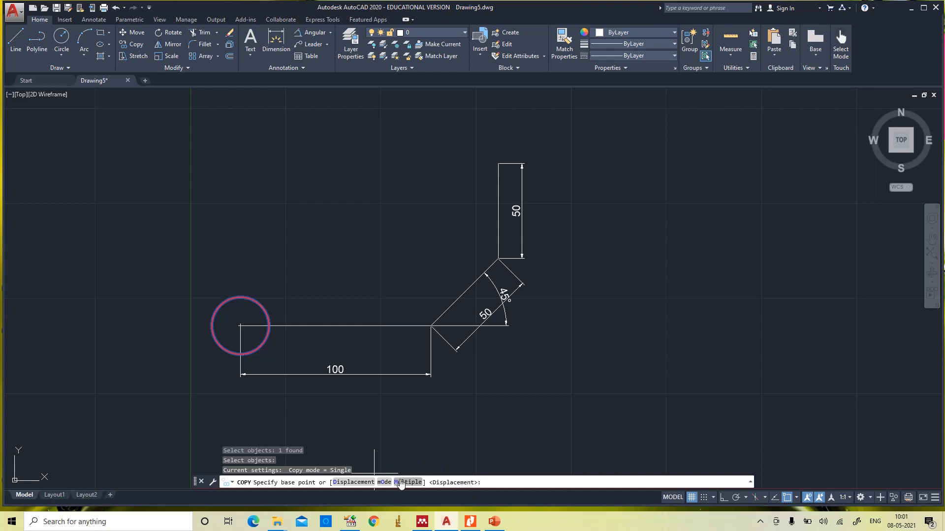
{"action": "type", "text": "m"}
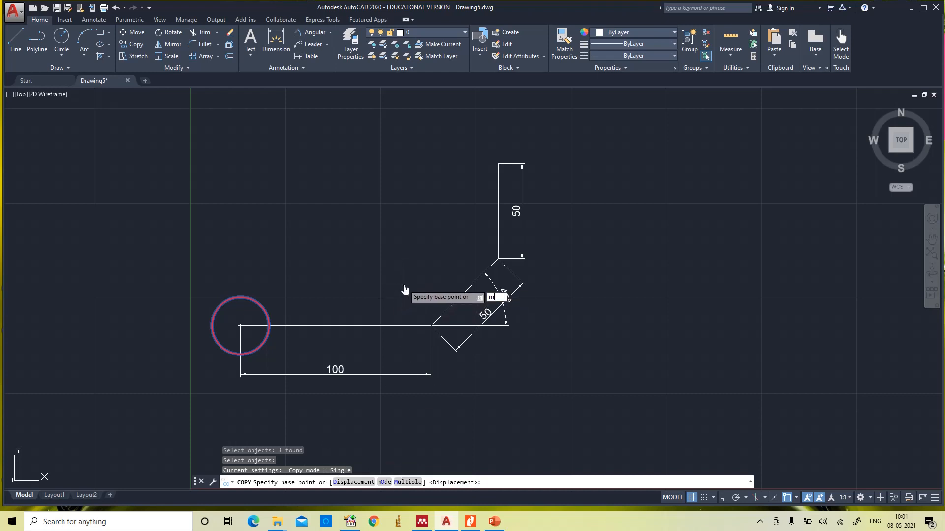
{"action": "key", "text": "Return"}
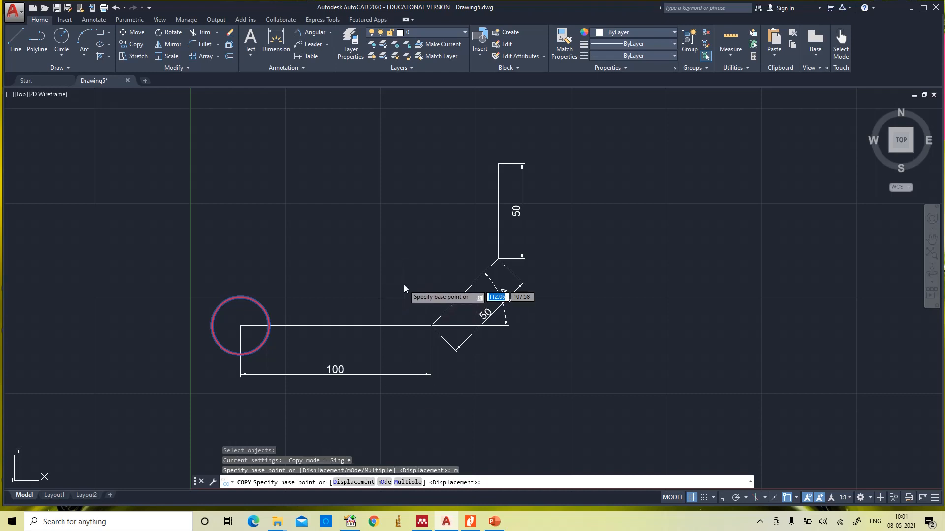
{"action": "left_click", "coordinate": [240, 327]}
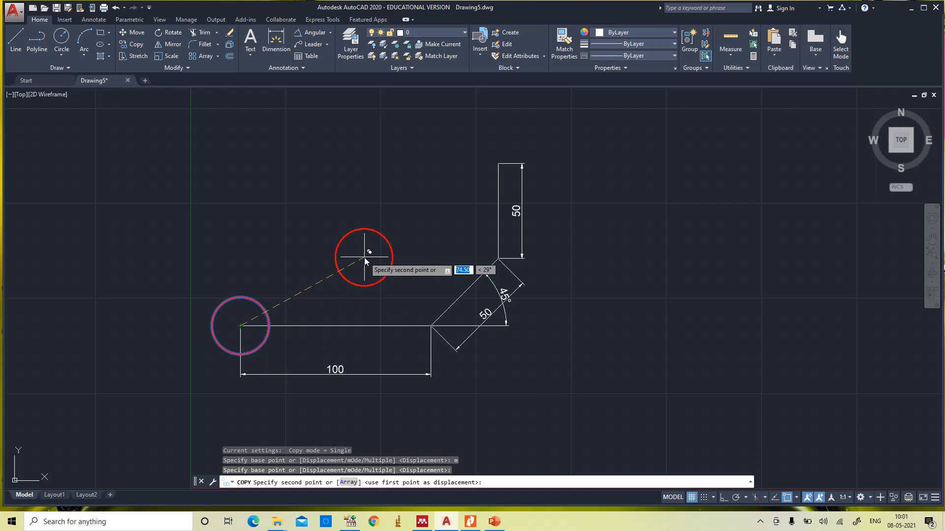
{"action": "type", "text": "100"}
{"action": "key", "text": "Tab"}
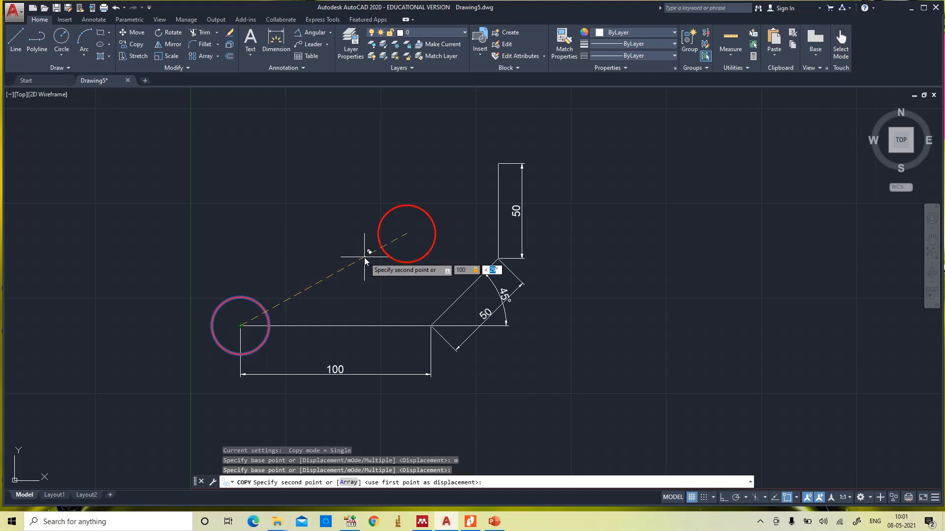
{"action": "type", "text": "0"}
{"action": "key", "text": "Return"}
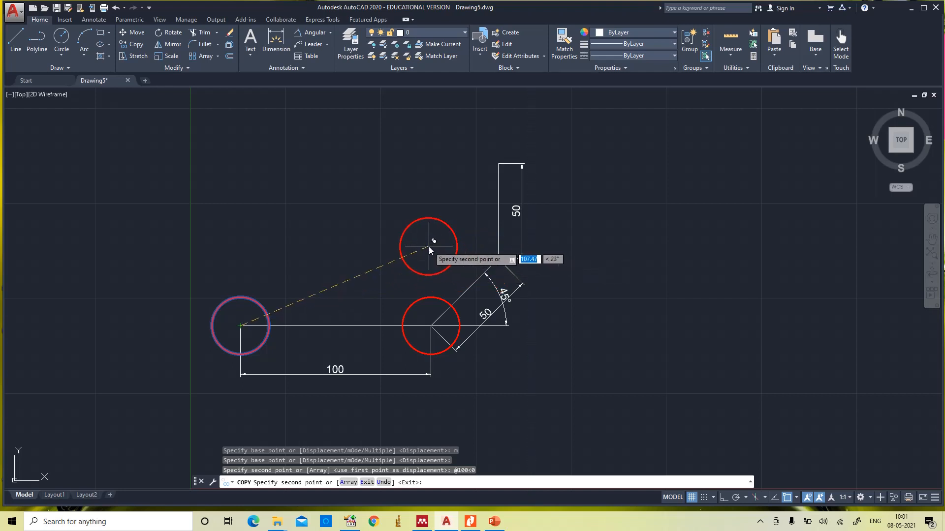
Step: Place another copy of the circle at 139.9 units and 15° from the original centre
{"action": "type", "text": "139.9"}
{"action": "key", "text": "Tab"}
{"action": "type", "text": "15"}
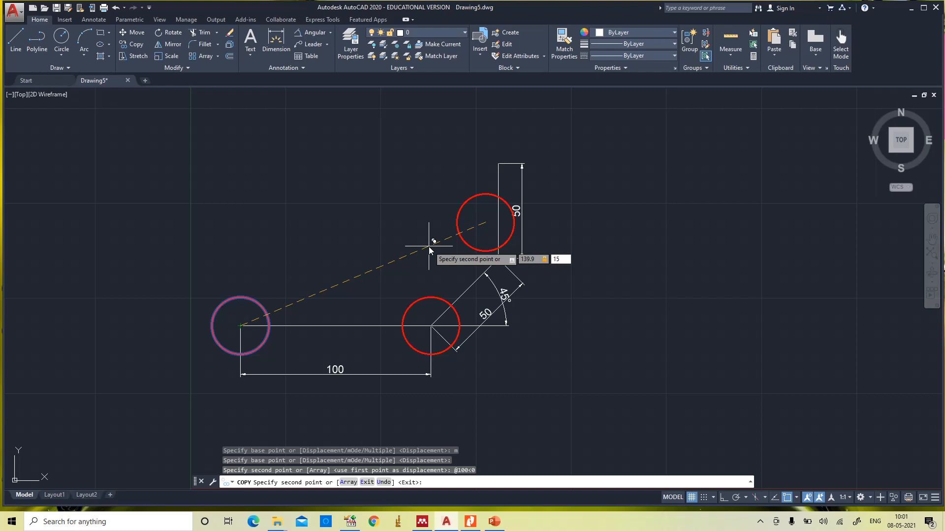
{"action": "key", "text": "Return"}
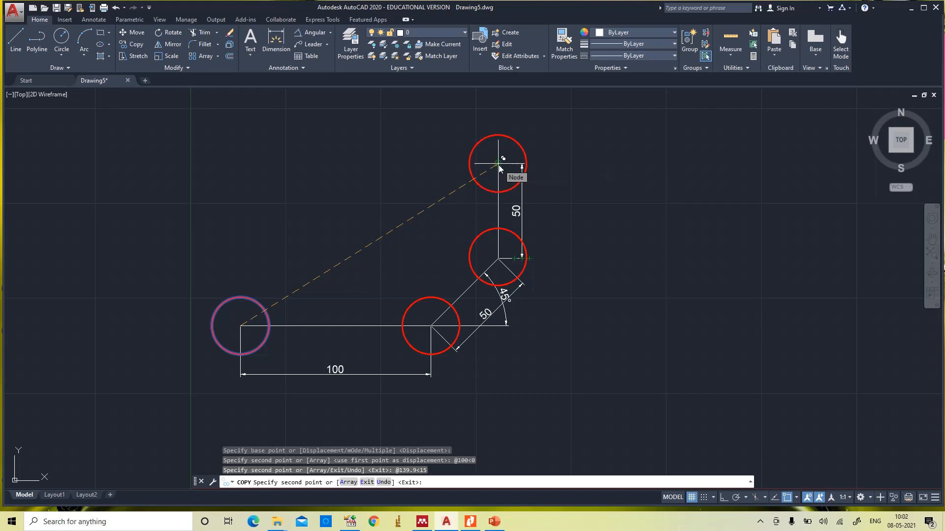
Step: Place a further copy of the circle at 160 units and 32° from the original centre, and end the Copy command
{"action": "type", "text": "160"}
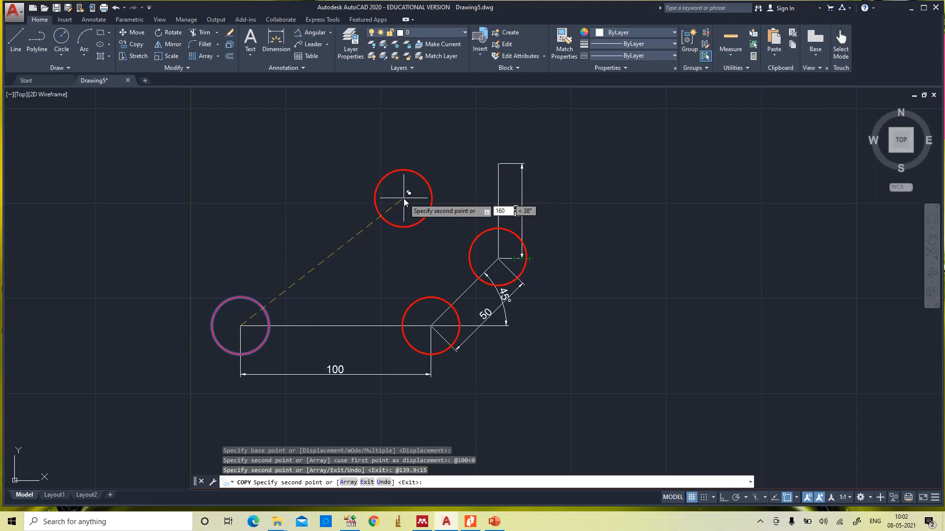
{"action": "key", "text": "Tab"}
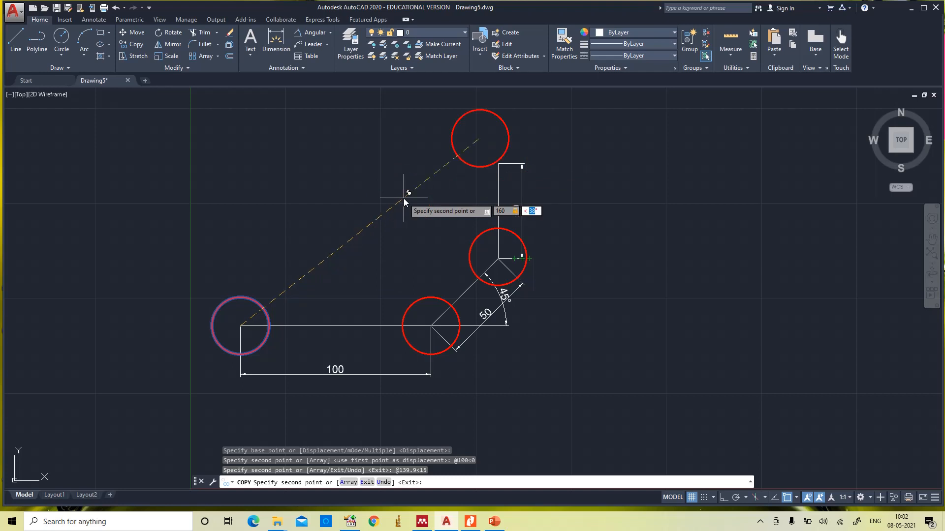
{"action": "type", "text": "32"}
{"action": "key", "text": "Return"}
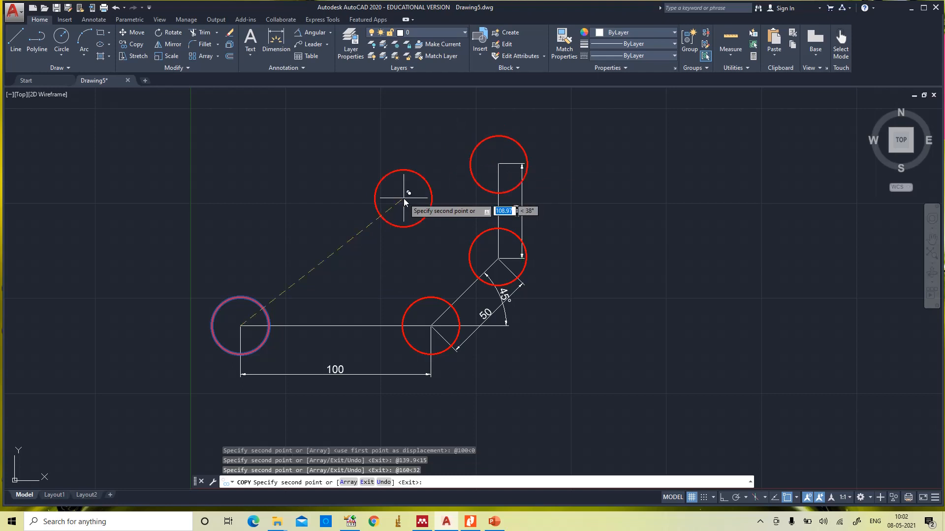
{"action": "key", "text": "Escape"}
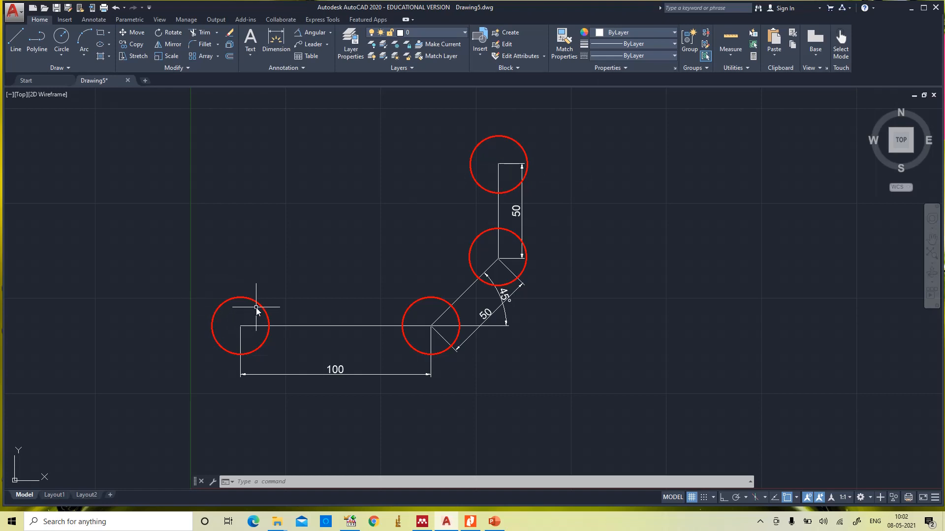
Step: Copy the left circle once from its centre into the empty area above the horizontal line, and delete that copy
{"action": "type", "text": "CO"}
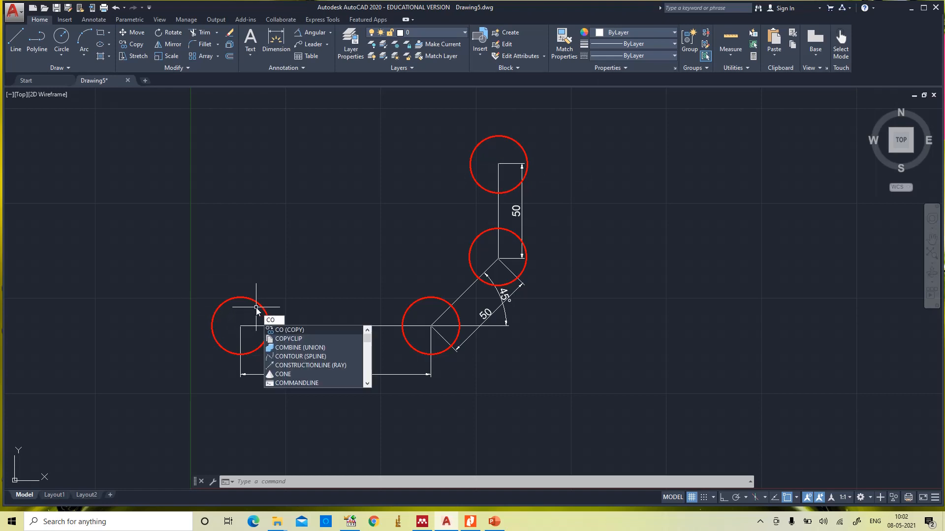
{"action": "key", "text": "Return"}
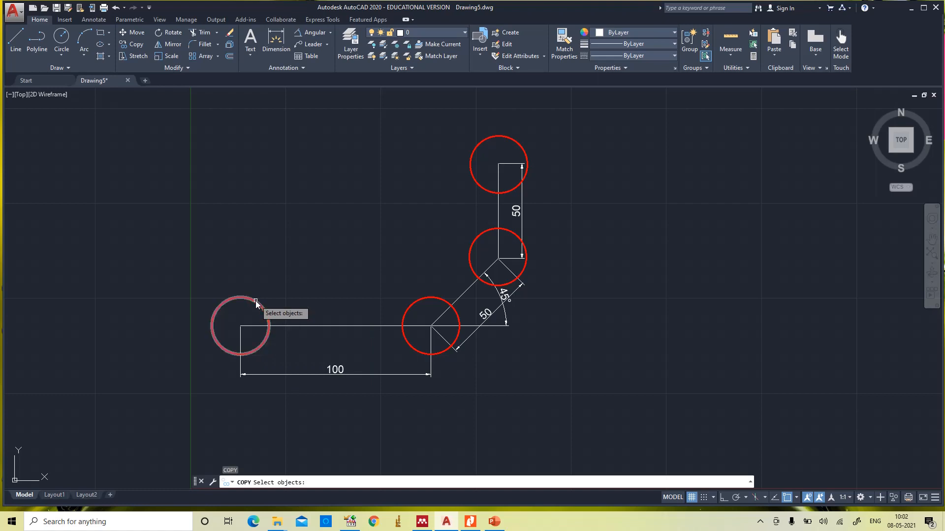
{"action": "left_click", "coordinate": [255, 303]}
{"action": "key", "text": "Return"}
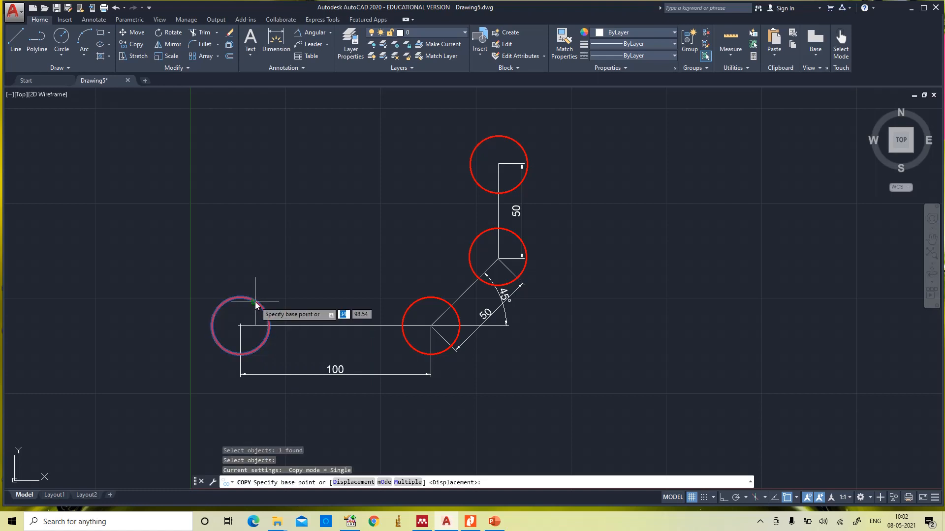
{"action": "left_click", "coordinate": [241, 326]}
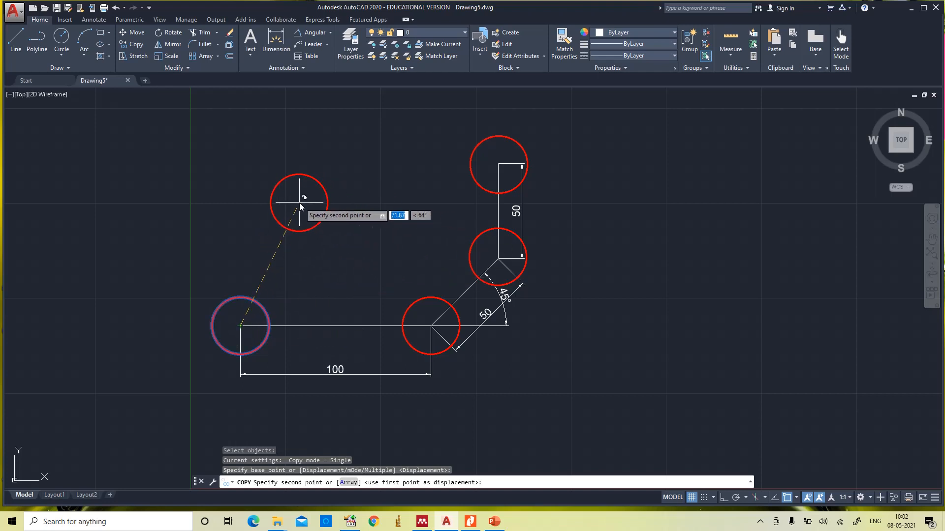
{"action": "left_click", "coordinate": [290, 159]}
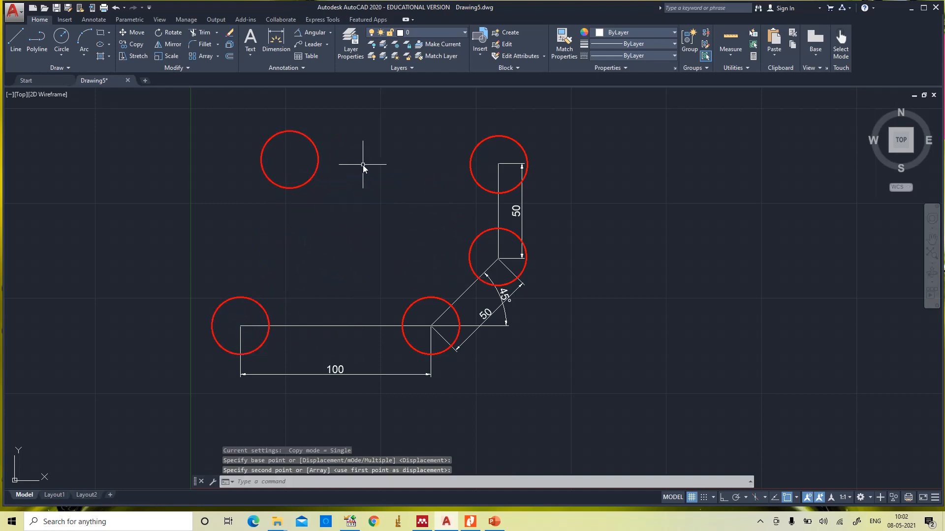
{"action": "left_click", "coordinate": [318, 160]}
{"action": "key", "text": "Delete"}
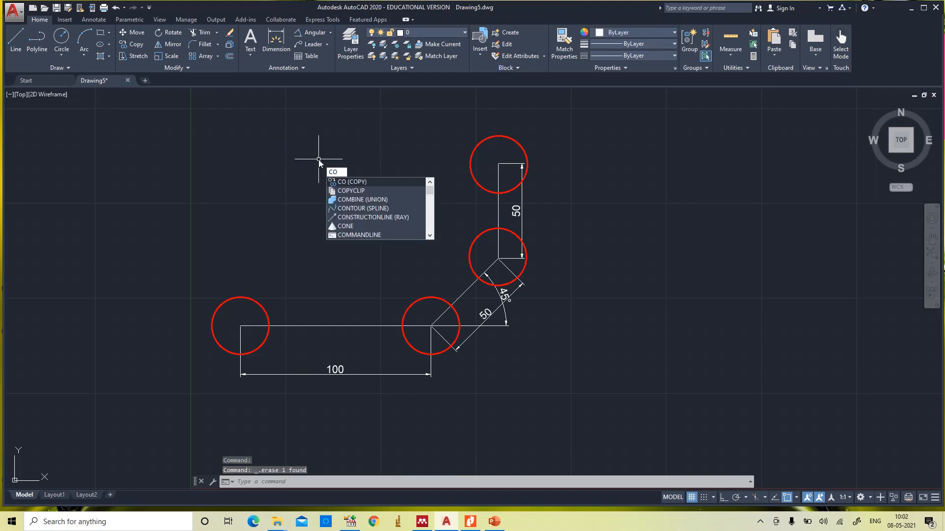
Step: Copy the left circle from its centre with the Multiple option, placing four copies freely in the empty area above the horizontal line
{"action": "key", "text": "Return"}
{"action": "left_click", "coordinate": [249, 298]}
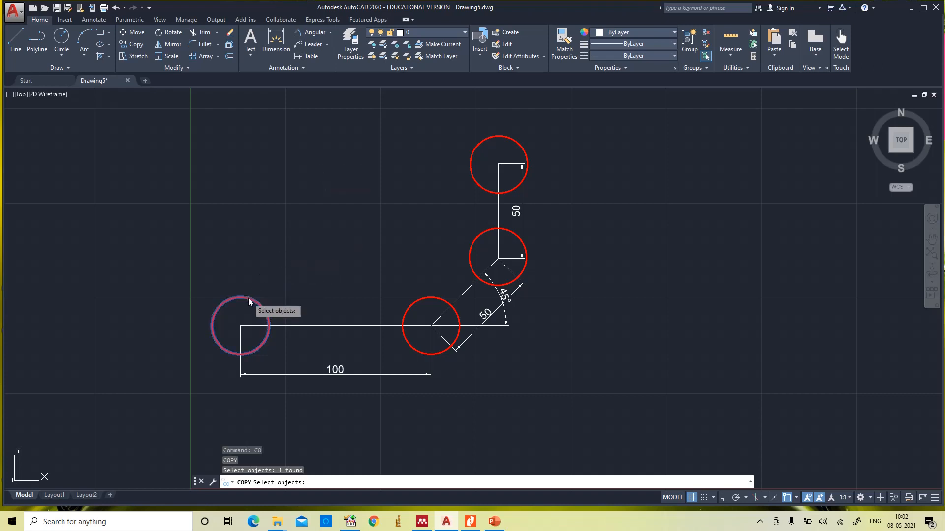
{"action": "key", "text": "Return"}
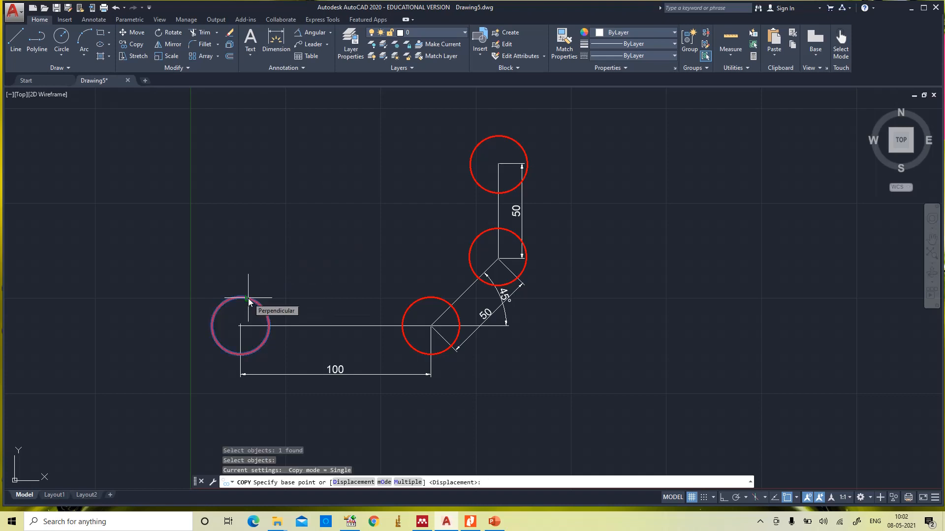
{"action": "type", "text": "m"}
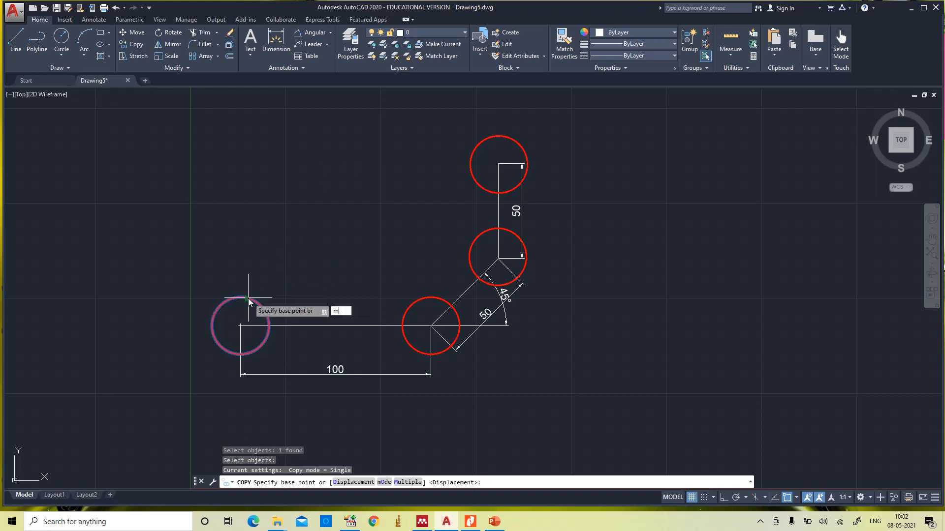
{"action": "key", "text": "Return"}
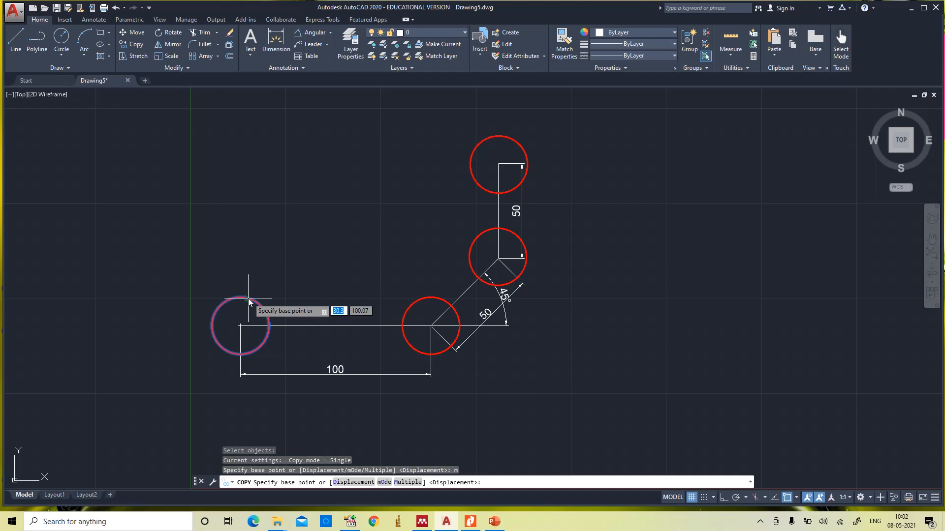
{"action": "left_click", "coordinate": [241, 325]}
{"action": "left_click", "coordinate": [256, 193]}
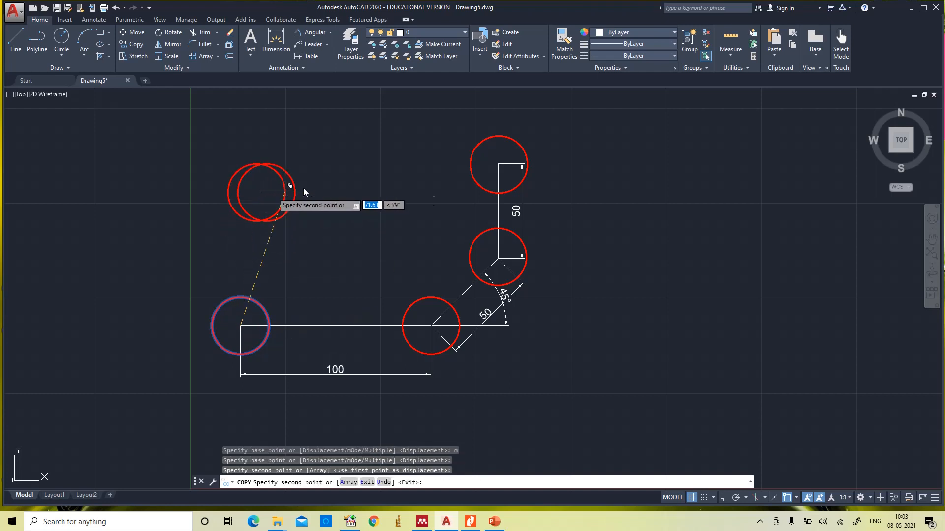
{"action": "left_click", "coordinate": [344, 176]}
{"action": "left_click", "coordinate": [329, 250]}
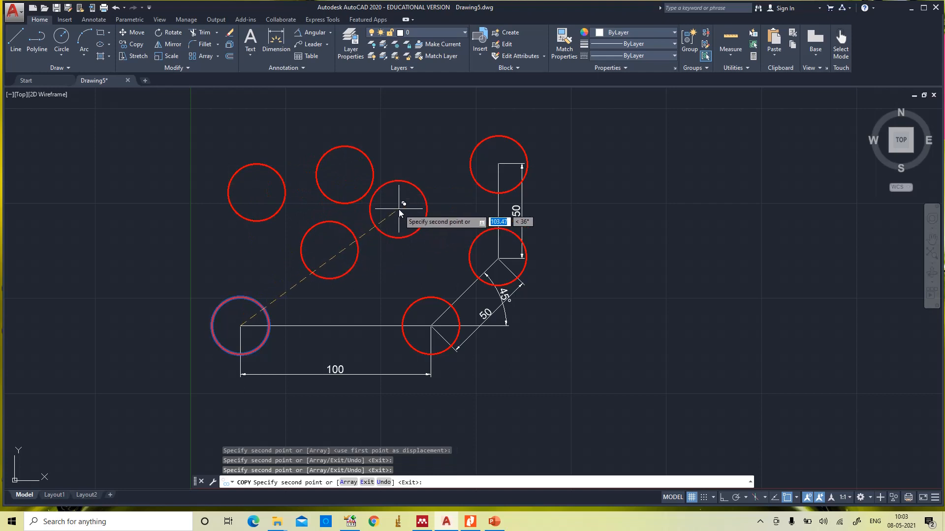
{"action": "left_click", "coordinate": [419, 200]}
{"action": "key", "text": "Escape"}
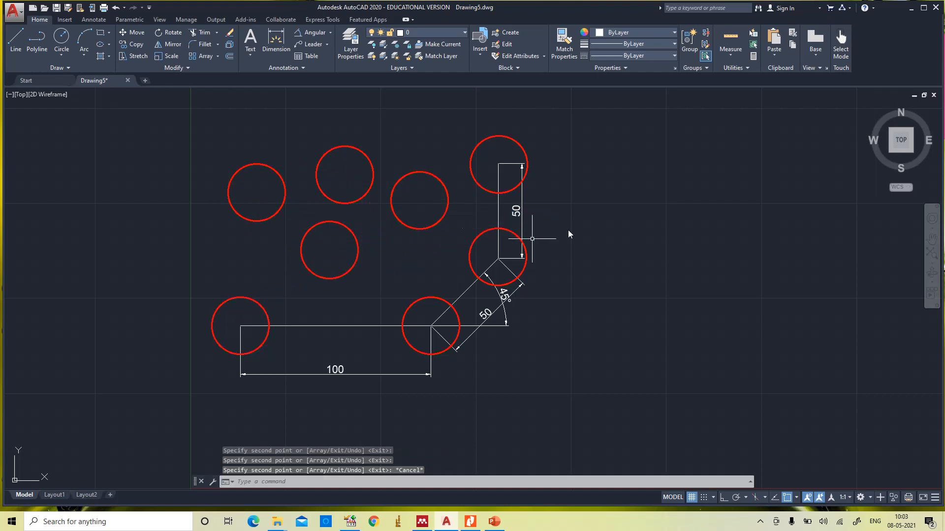
Step: Delete the four freely placed circle copies above the horizontal line
{"action": "left_click", "coordinate": [410, 130]}
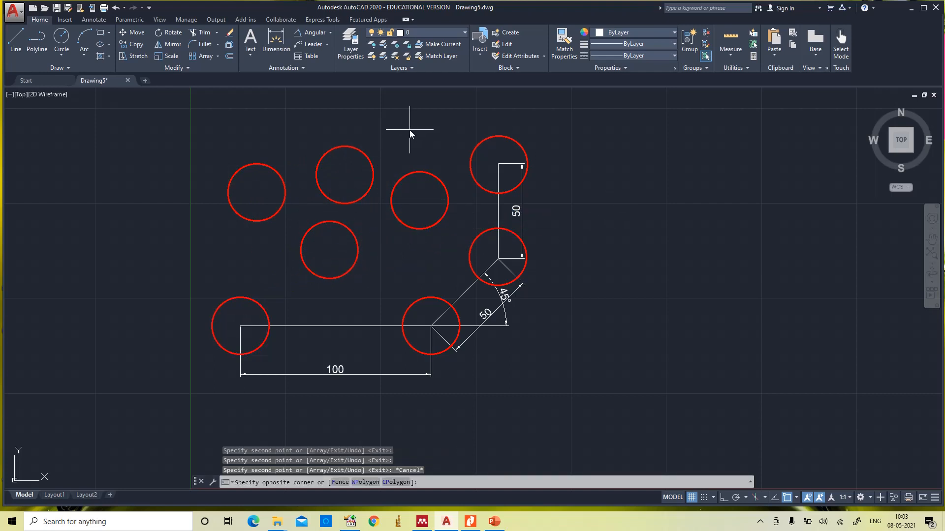
{"action": "mouse_move", "coordinate": [409, 130]}
{"action": "left_mouse_down"}
{"action": "mouse_move", "coordinate": [194, 228]}
{"action": "mouse_move", "coordinate": [401, 219]}
{"action": "left_mouse_up"}
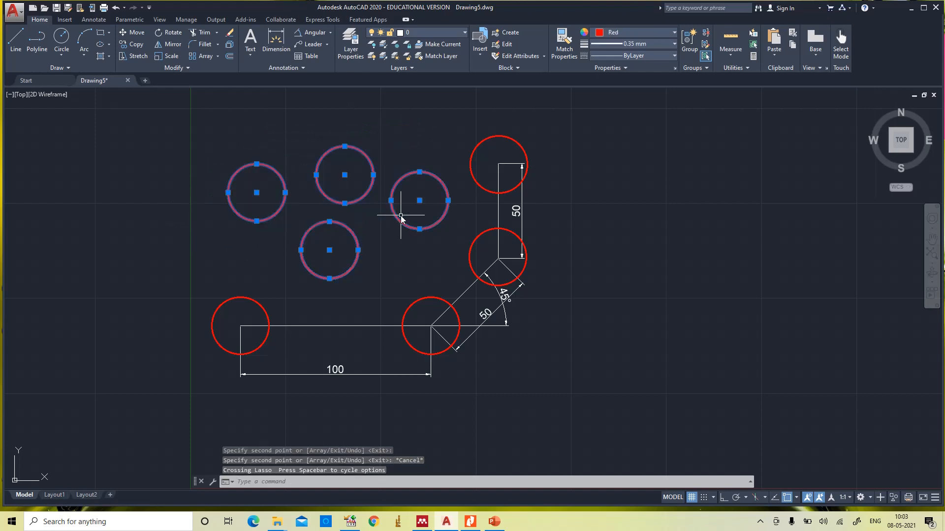
{"action": "key", "text": "Delete"}
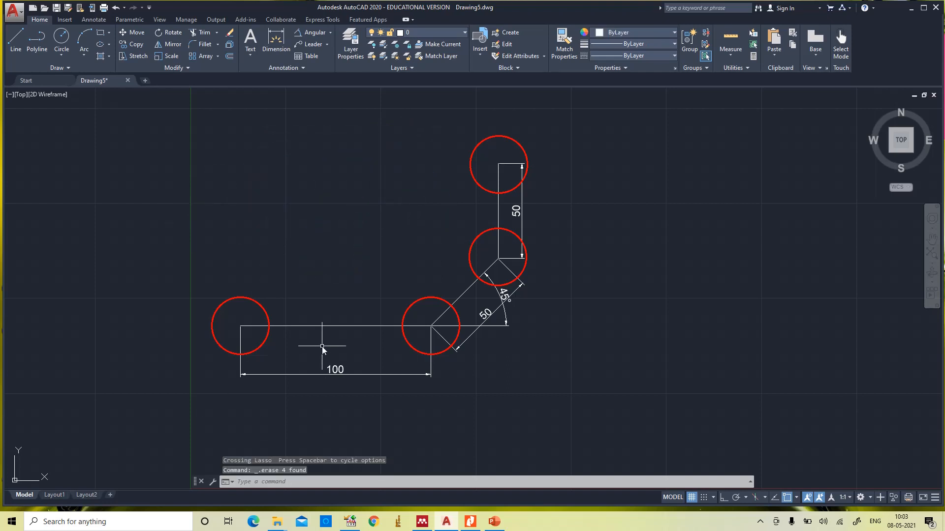
Step: Copy the left circle using the Displacement option with a displacement of 100 units at an angle of 0°
{"action": "type", "text": "co"}
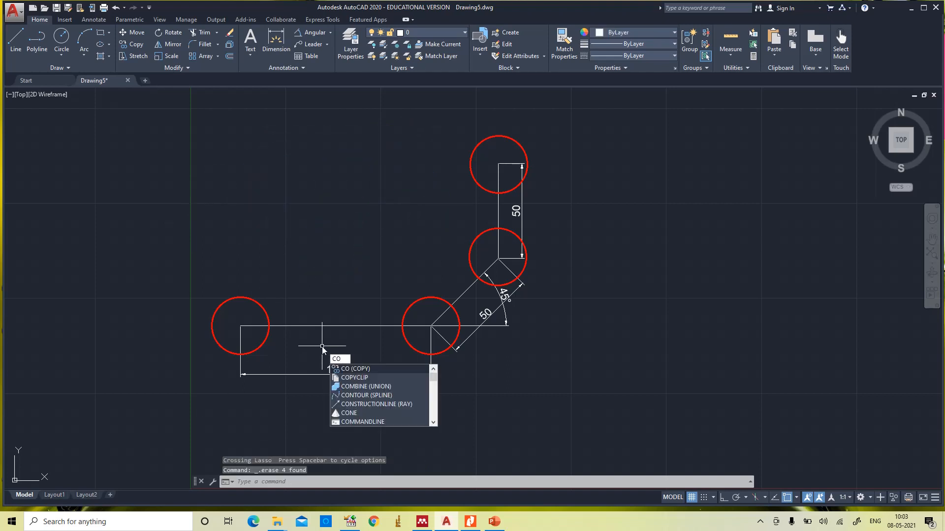
{"action": "key", "text": "Escape"}
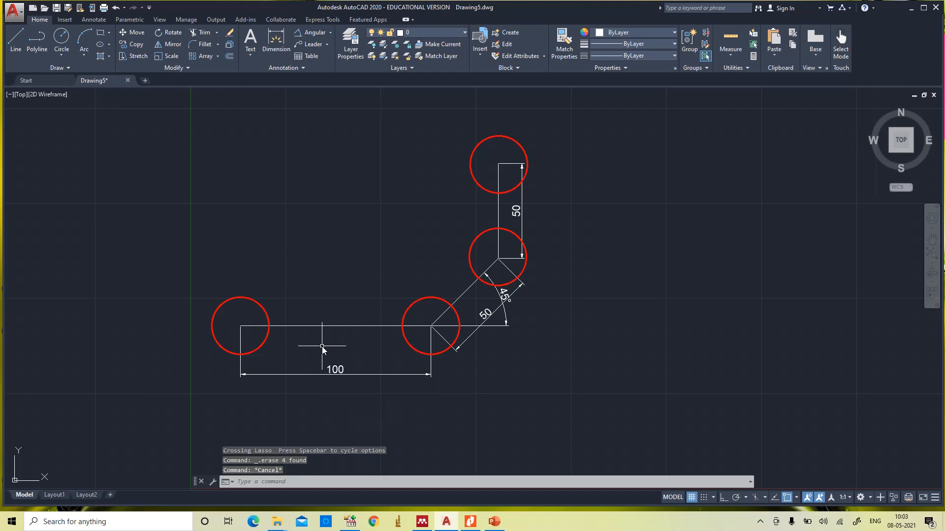
{"action": "type", "text": "co"}
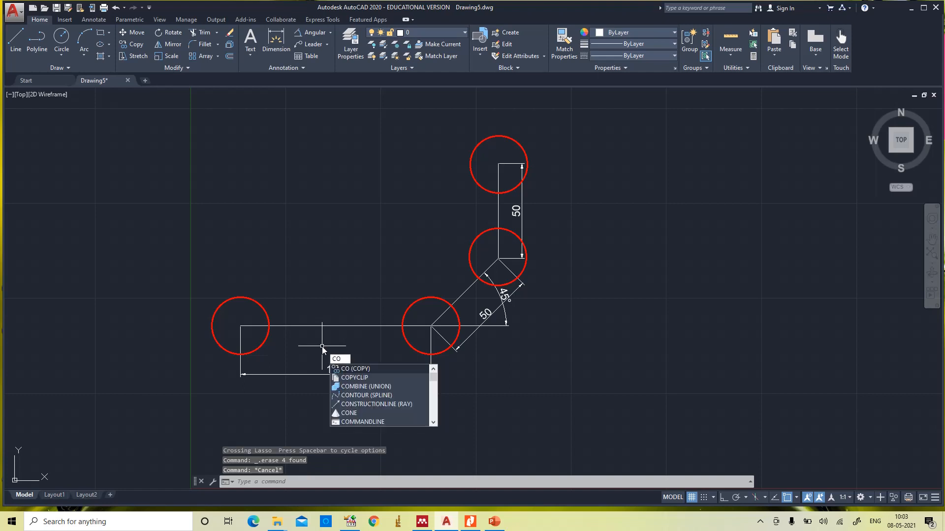
{"action": "key", "text": "Return"}
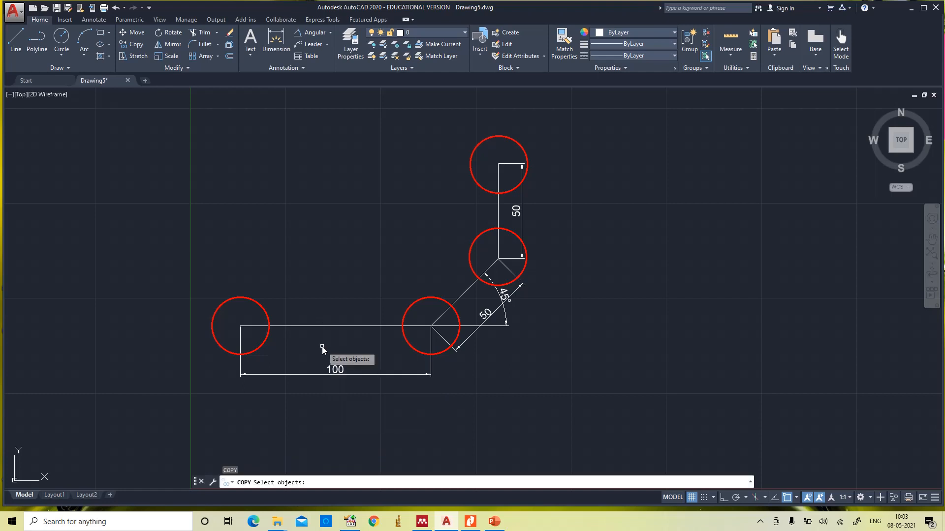
{"action": "left_click", "coordinate": [265, 339]}
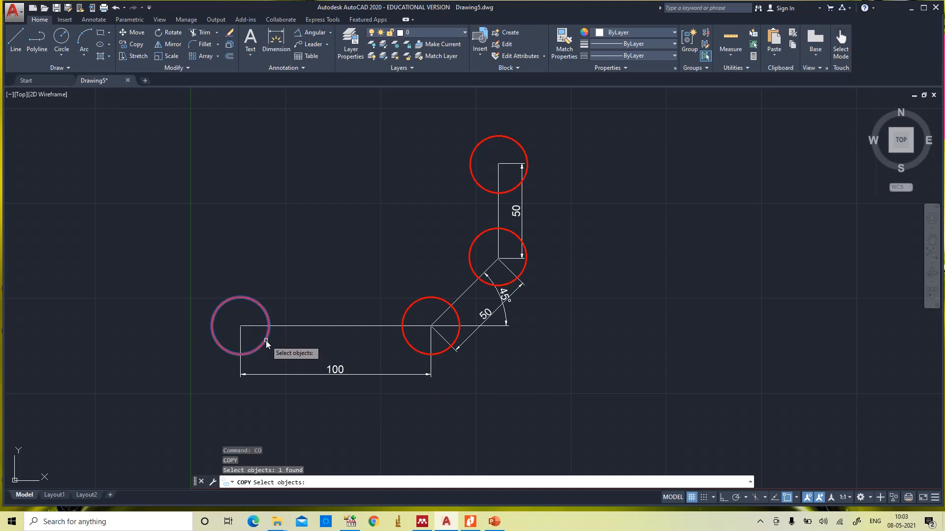
{"action": "key", "text": "Return"}
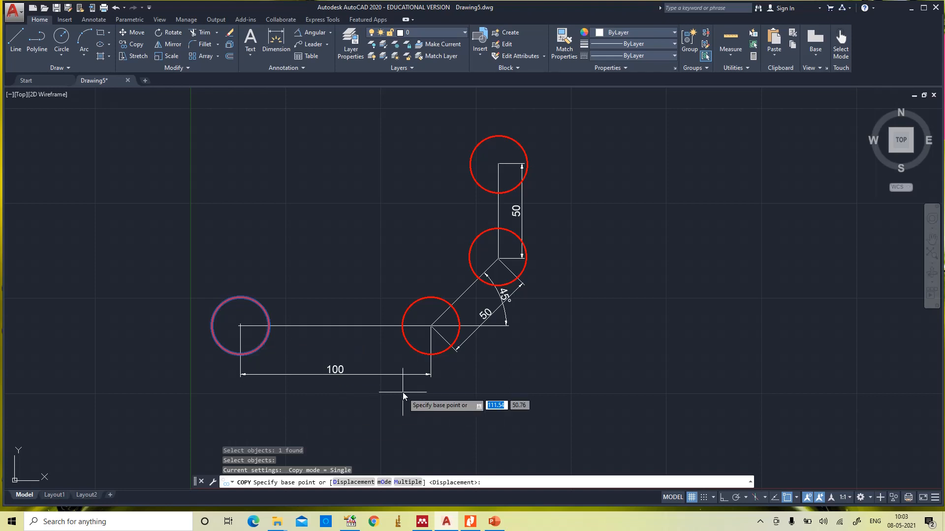
{"action": "left_click", "coordinate": [347, 483]}
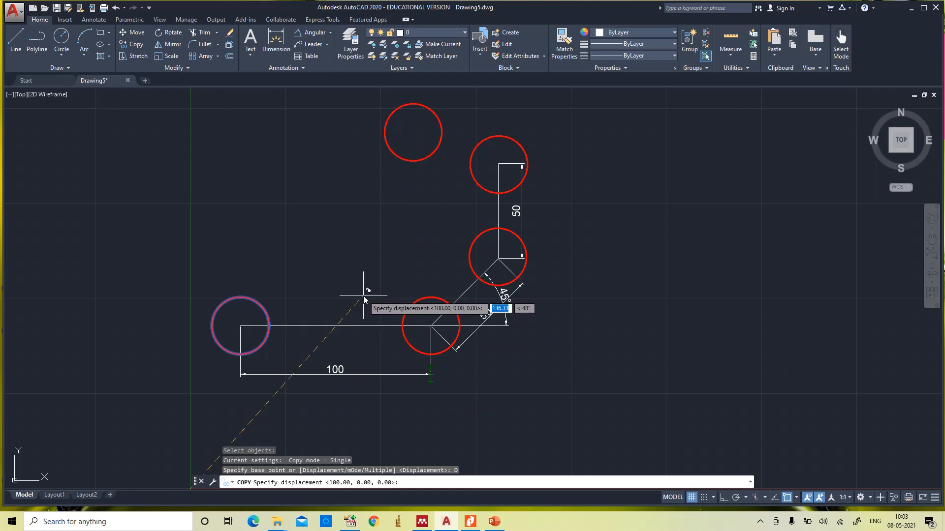
{"action": "type", "text": "100"}
{"action": "key", "text": "Tab"}
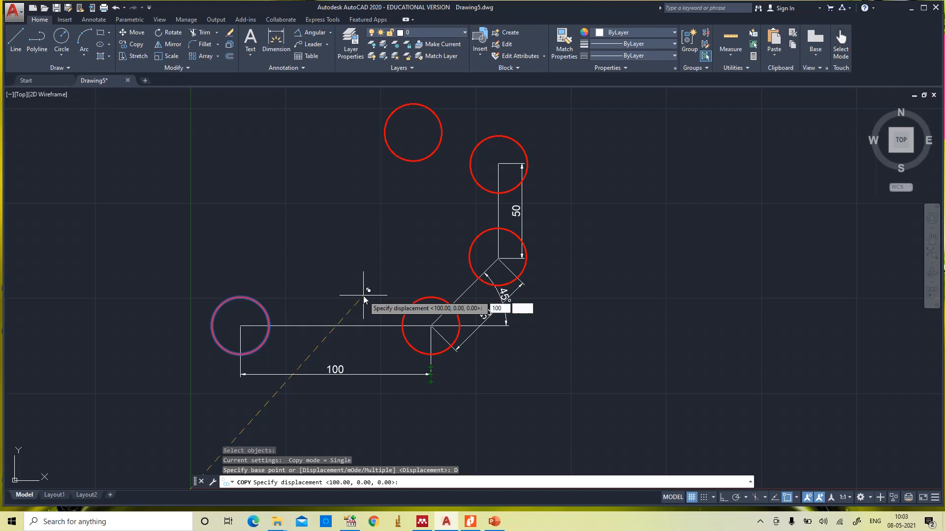
{"action": "type", "text": "0"}
{"action": "key", "text": "Return"}
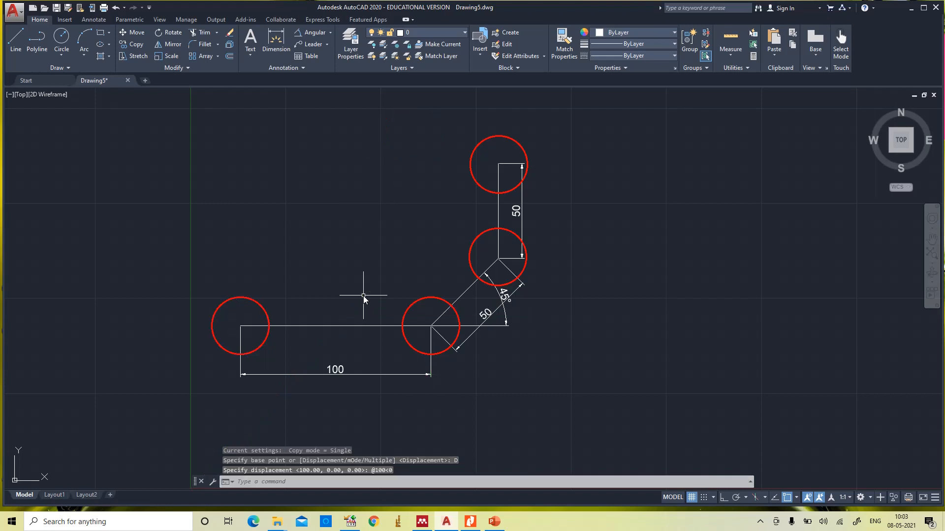